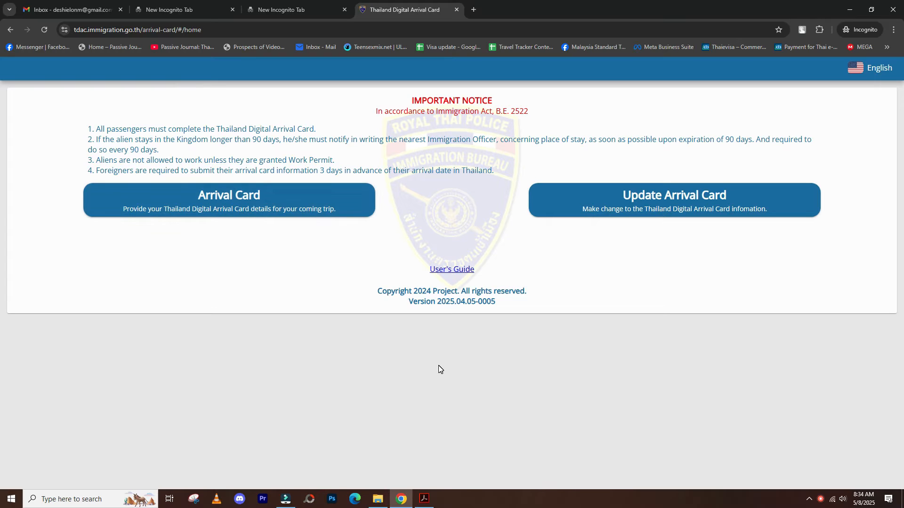
# - Snap the Acrobat e-visa PDF to the right half and the arrival-card page to the left half
pyautogui.click(426, 499)
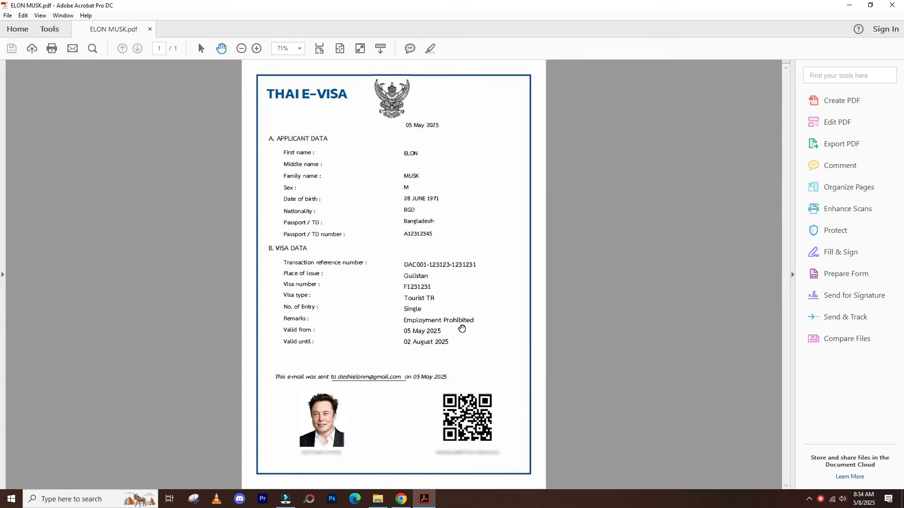
pyautogui.press('super+Right')
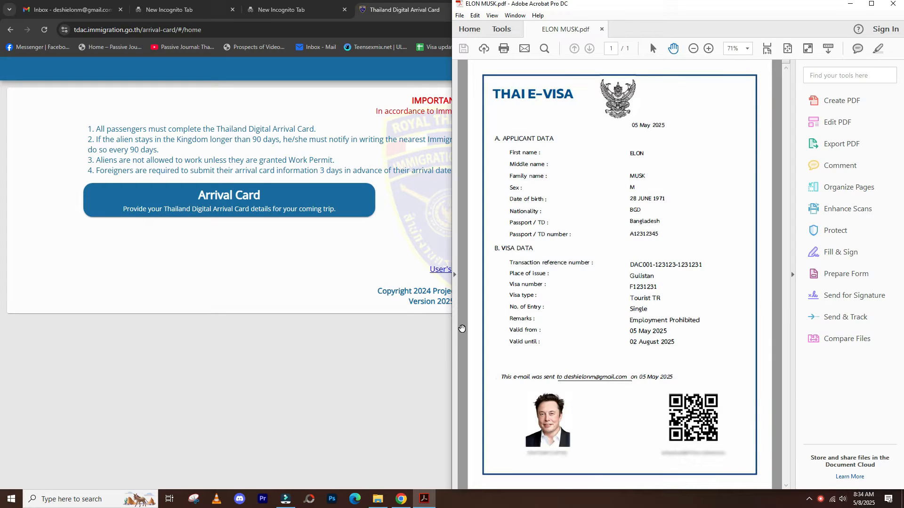
pyautogui.click(404, 328)
pyautogui.press('super+Left')
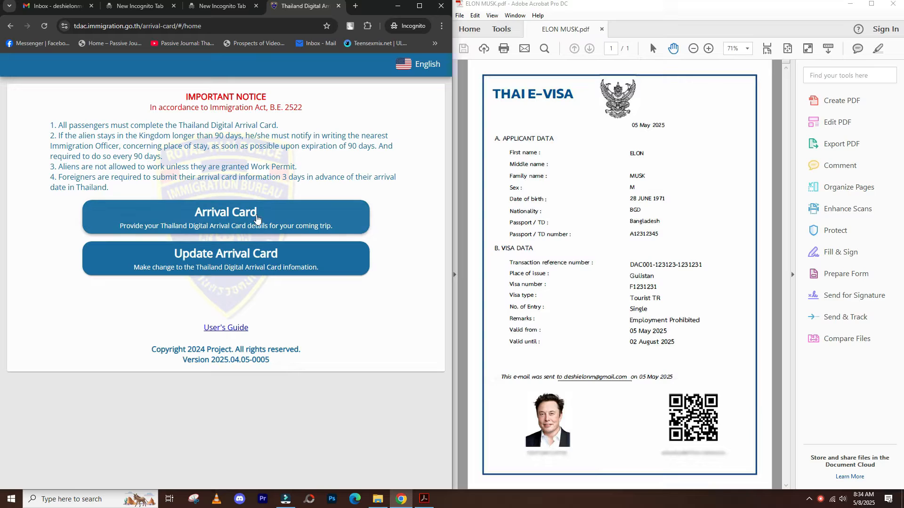
# - Start a new arrival card with the traveller's family name, first name, passport number and Bangladesh nationality
pyautogui.click(246, 212)
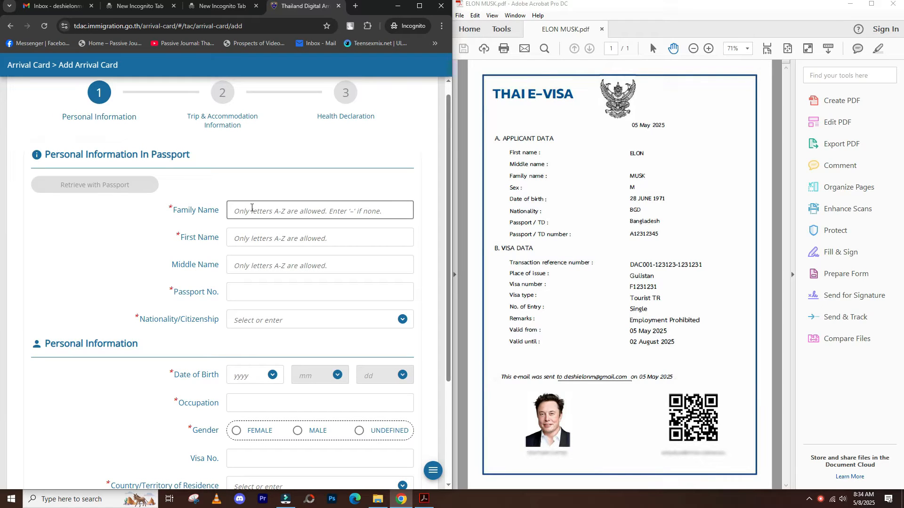
pyautogui.click(251, 208)
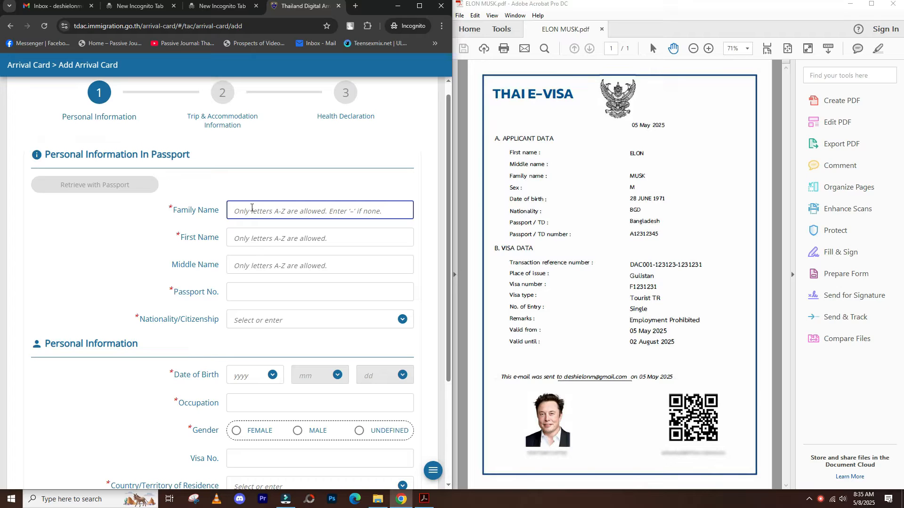
pyautogui.write('MUSK')
pyautogui.press('Tab')
pyautogui.write('ELON')
pyautogui.press('Tab')
pyautogui.write('A123')
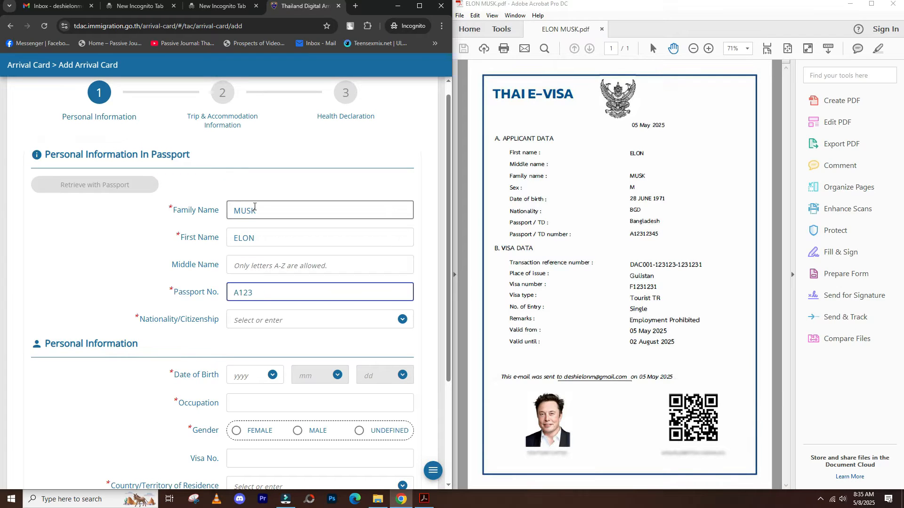
pyautogui.write('12345')
pyautogui.press('Tab')
pyautogui.write('BANG')
pyautogui.press('Return')
# - Enter the traveller's birth date, occupation BUSINESSMAN and gender male
pyautogui.scroll(-2, 250, 307)
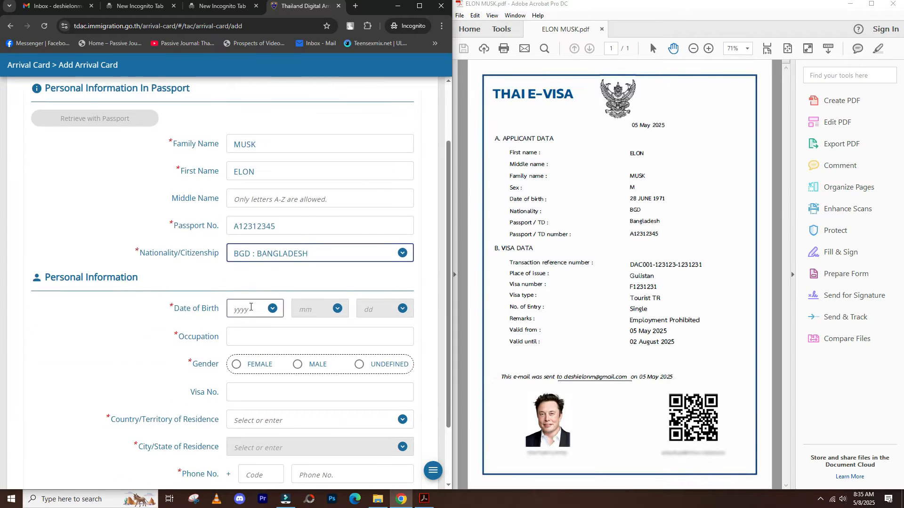
pyautogui.click(250, 307)
pyautogui.write('1971')
pyautogui.press('Tab')
pyautogui.write('06')
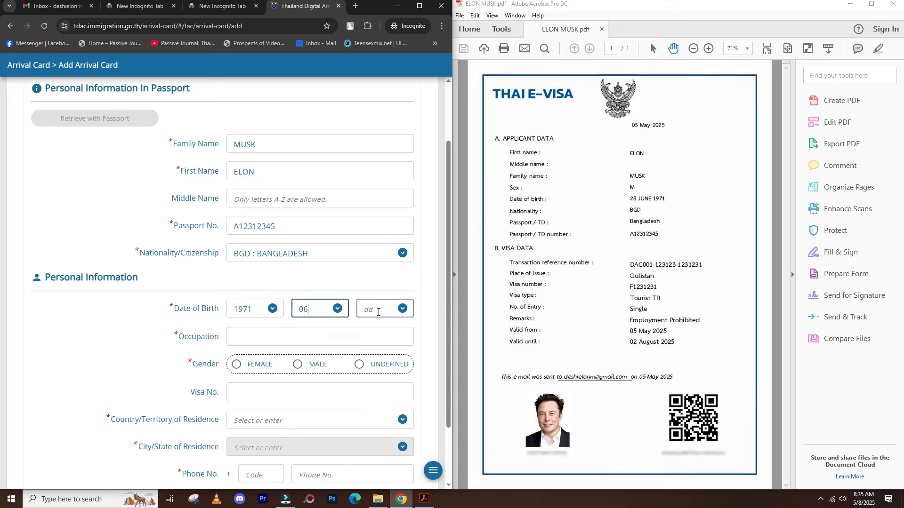
pyautogui.press('Tab')
pyautogui.write('28')
pyautogui.press('Tab')
pyautogui.write('BUSINESSMAN')
pyautogui.click(342, 366)
# - Enter the visa number, country of residence Bangladesh and city DHAKA
pyautogui.scroll(-2, 442, 313)
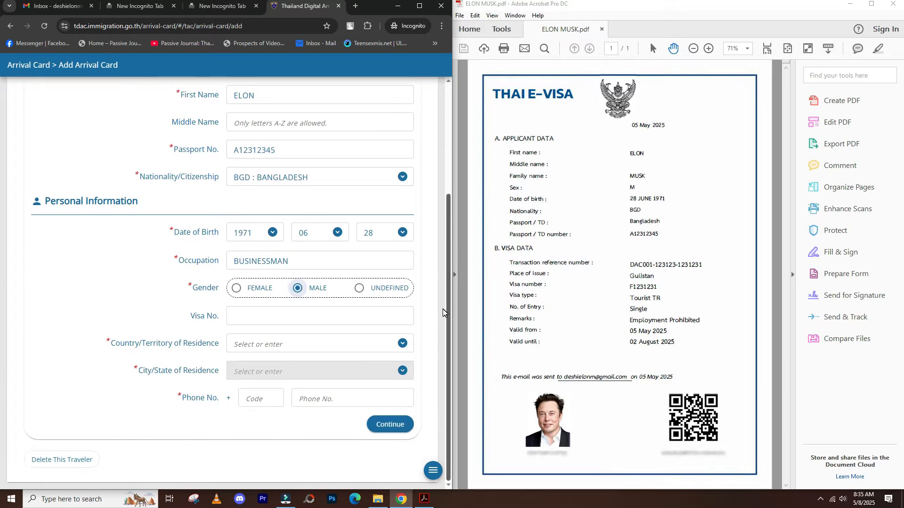
pyautogui.click(361, 316)
pyautogui.write('F1231231')
pyautogui.click(328, 344)
pyautogui.write('BANG')
pyautogui.click(307, 368)
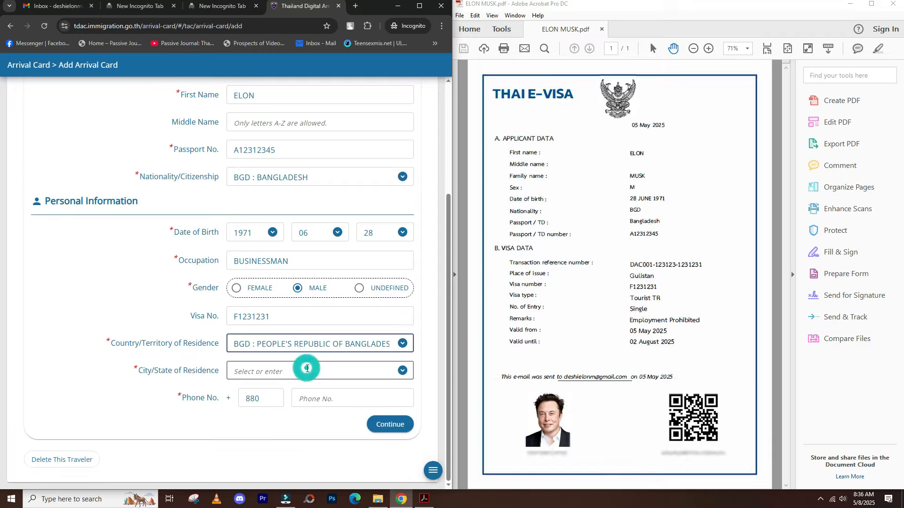
pyautogui.write('DHAKA')
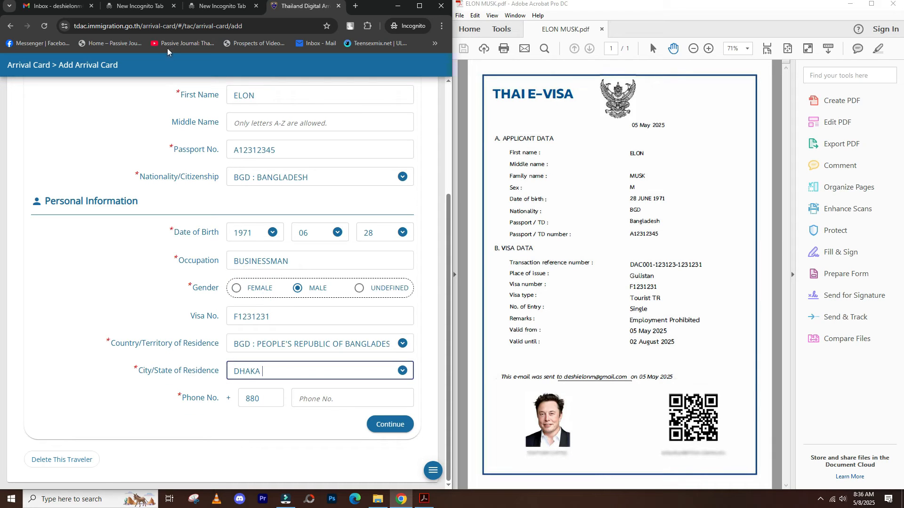
# - Fill in the phone number copied from the other tab and continue to trip details
pyautogui.click(215, 3)
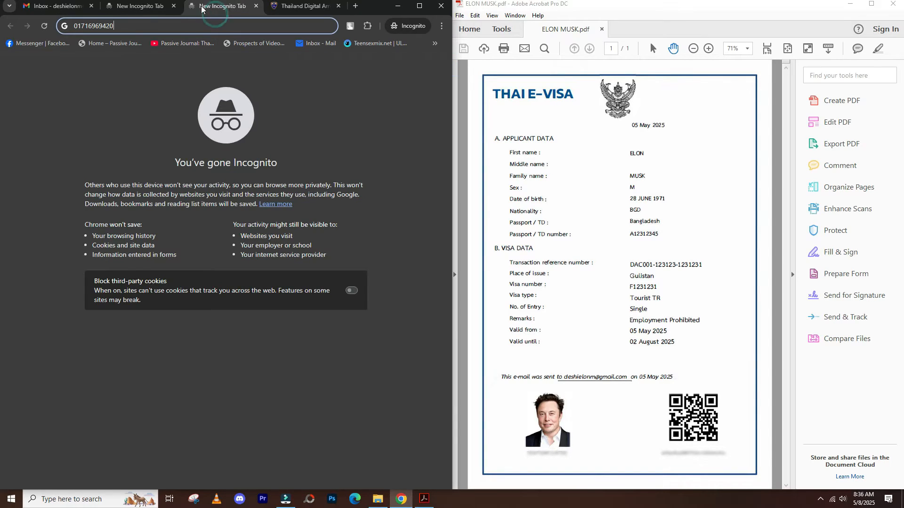
pyautogui.click(131, 26)
pyautogui.click(293, 8)
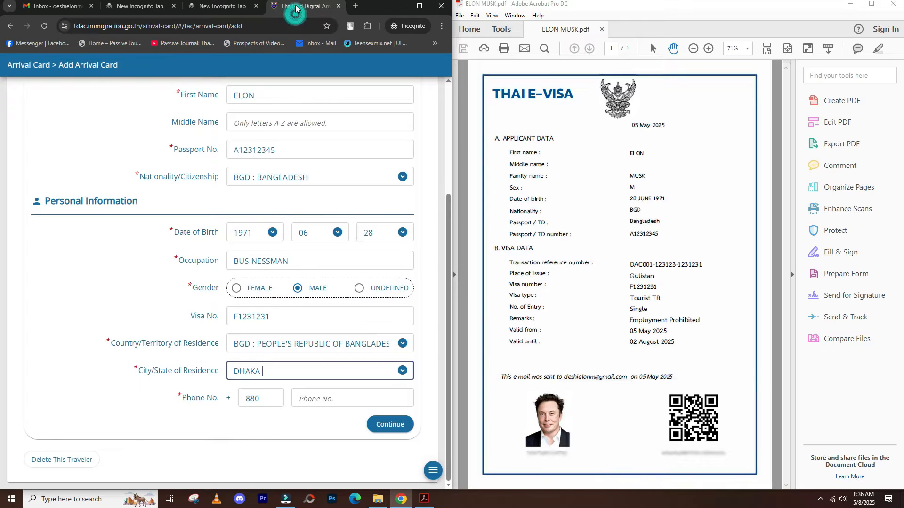
pyautogui.click(301, 399)
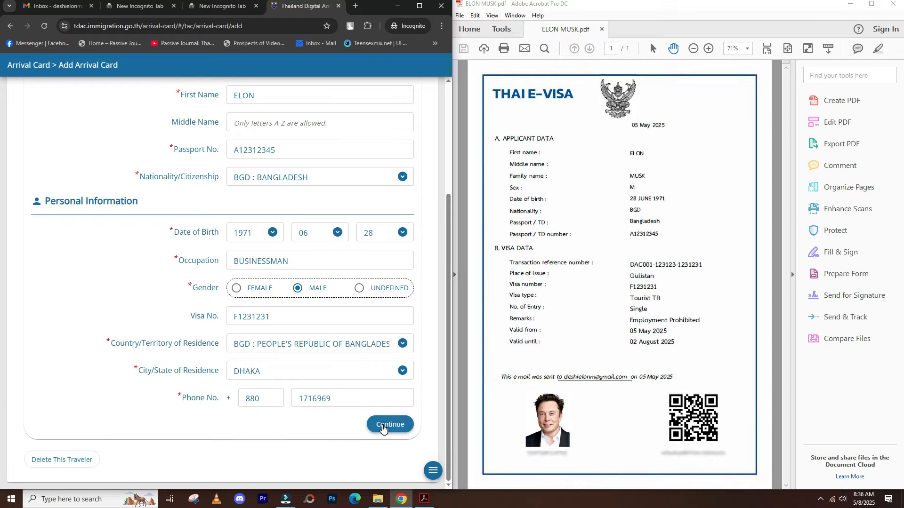
pyautogui.click(337, 397)
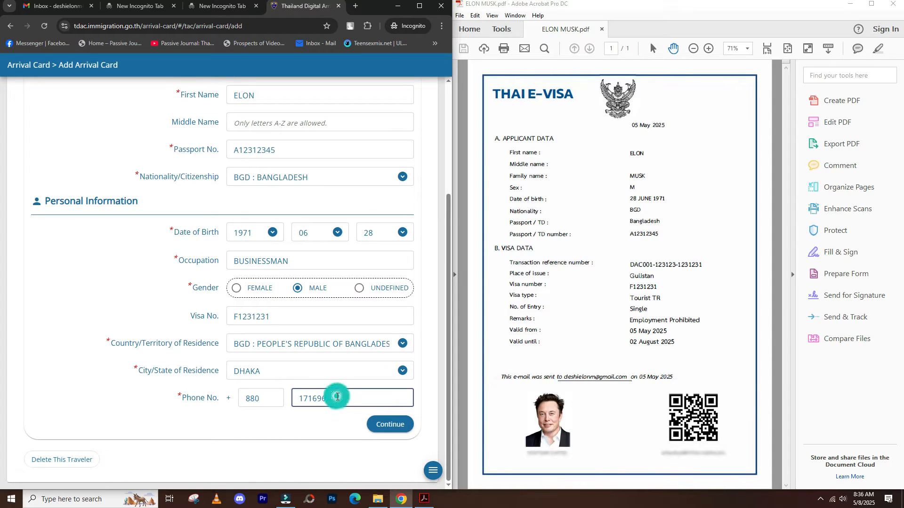
pyautogui.write('0')
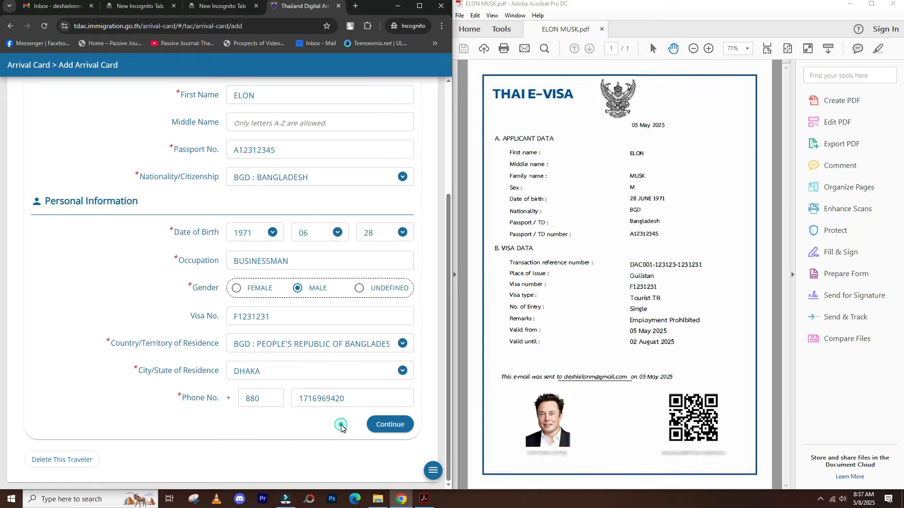
pyautogui.click(383, 425)
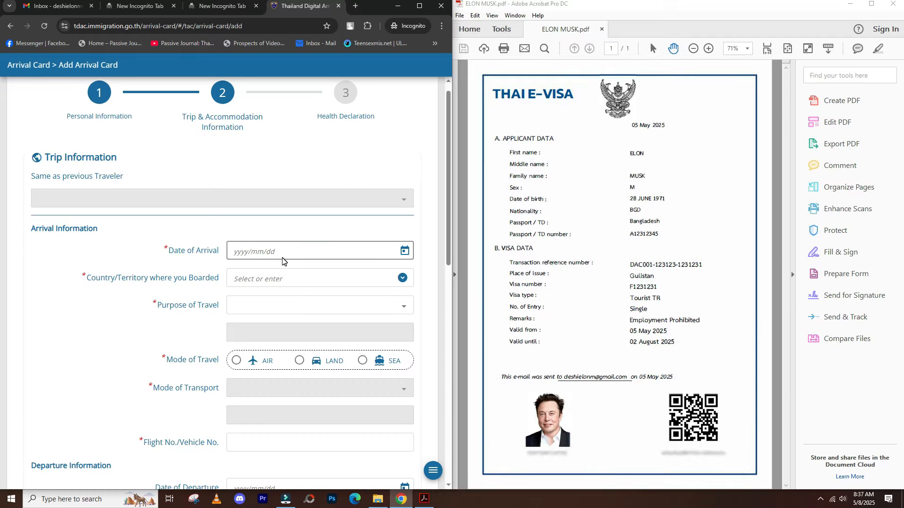
# - Set arrival date 2025/05/11, boarding country Bangladesh and purpose of travel HOLIDAY
pyautogui.click(405, 251)
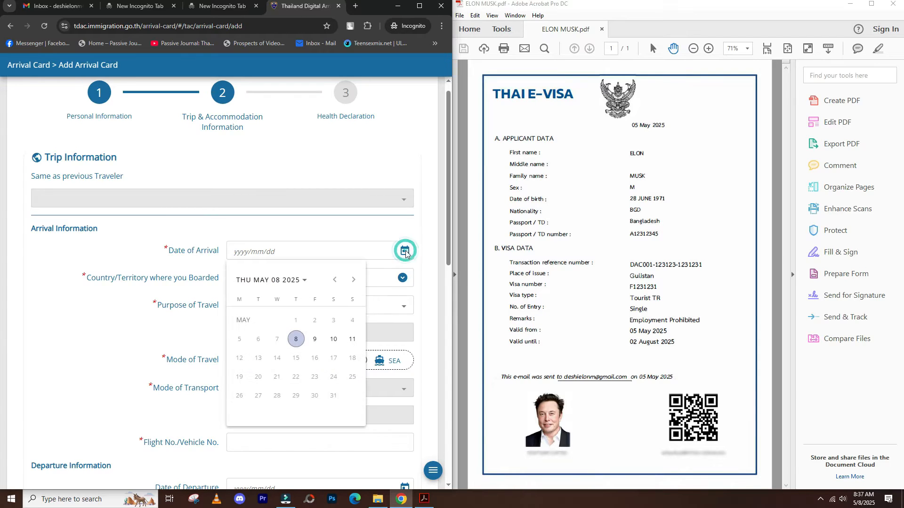
pyautogui.click(353, 340)
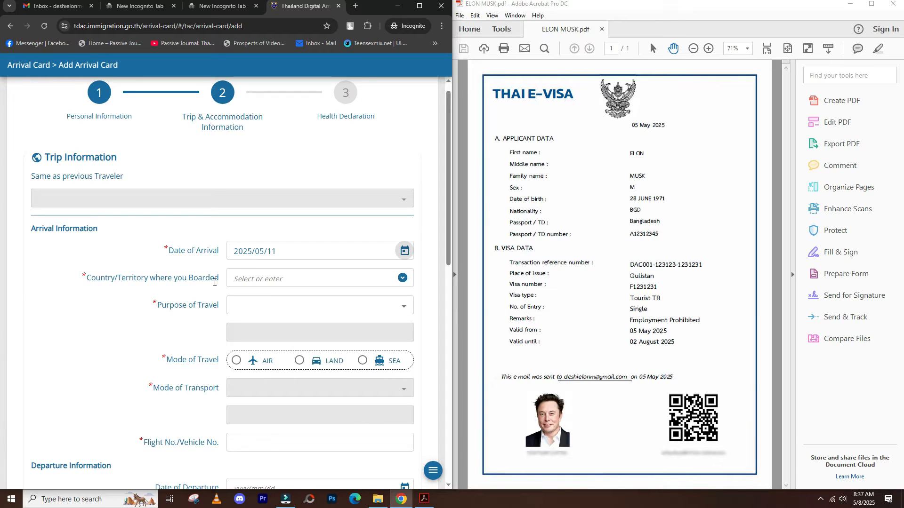
pyautogui.click(293, 282)
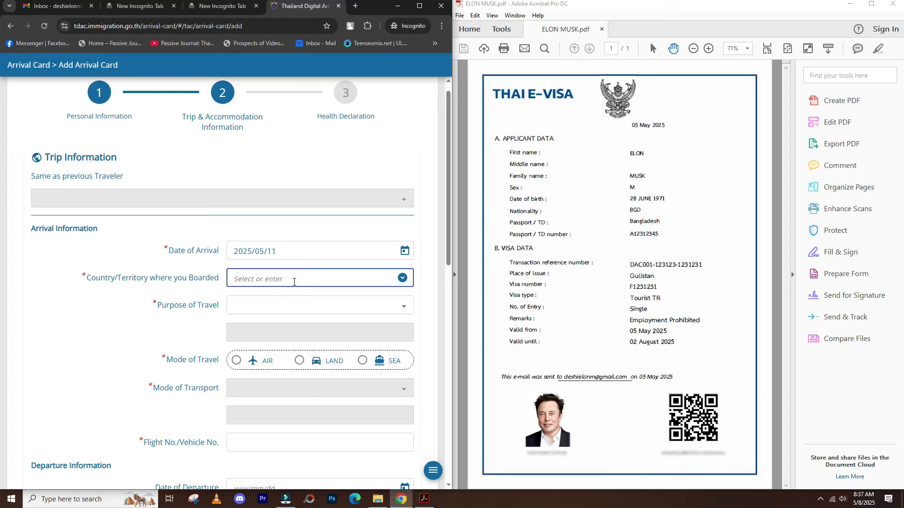
pyautogui.write('BANG')
pyautogui.click(346, 302)
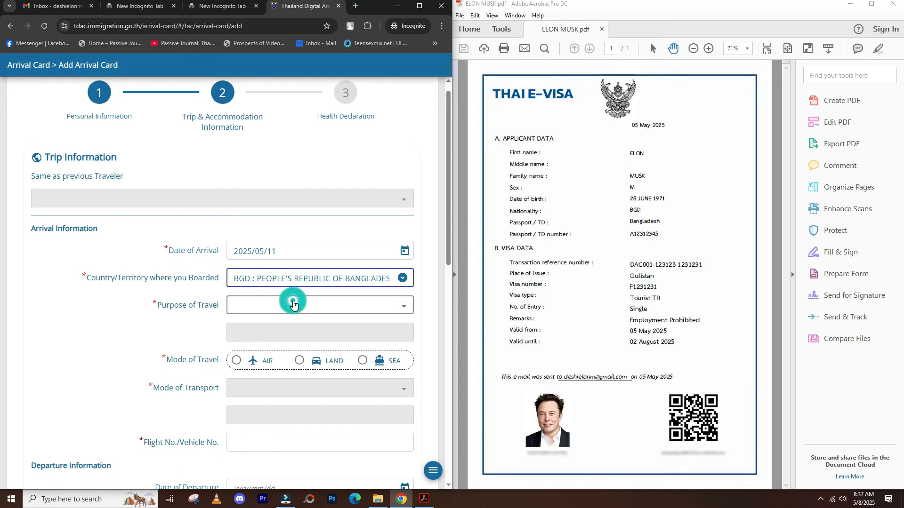
pyautogui.click(291, 311)
pyautogui.click(280, 351)
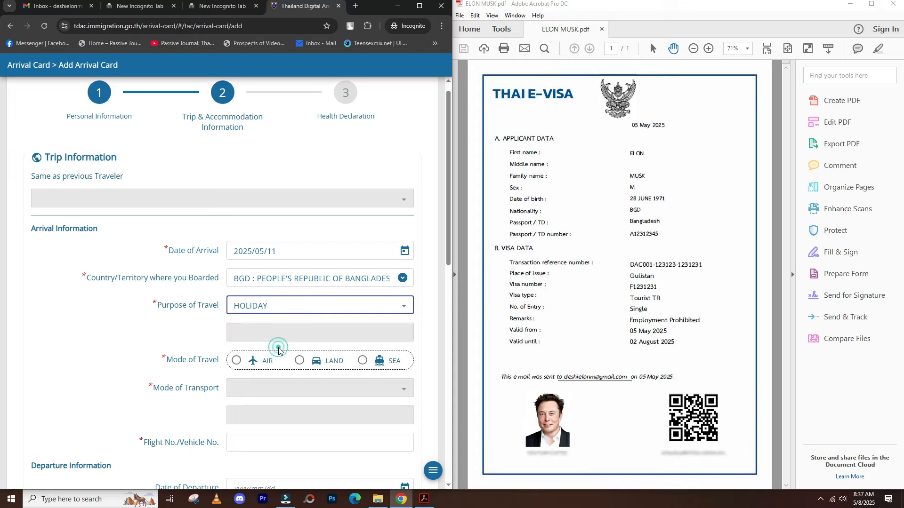
# - Set arrival travel mode to air by COMMERCIAL FLIGHT, flight number BG388
pyautogui.click(238, 362)
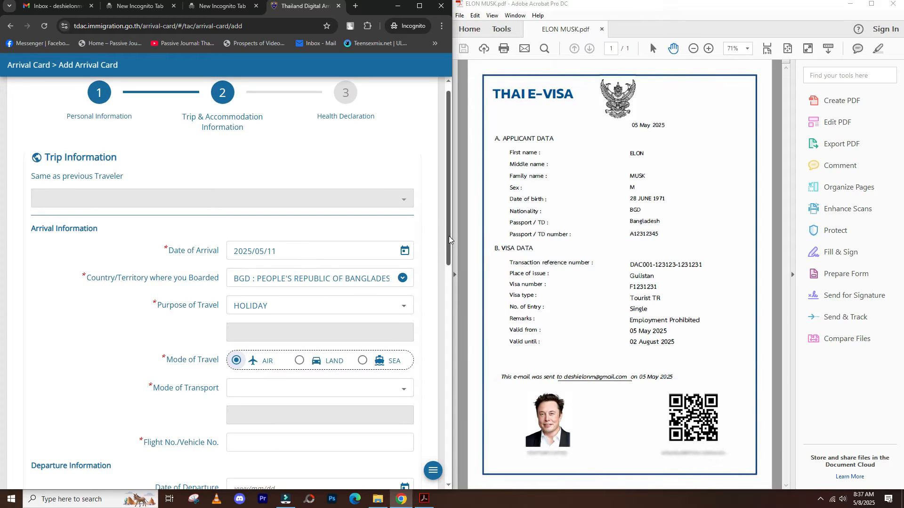
pyautogui.scroll(-2, 449, 240)
pyautogui.click(338, 281)
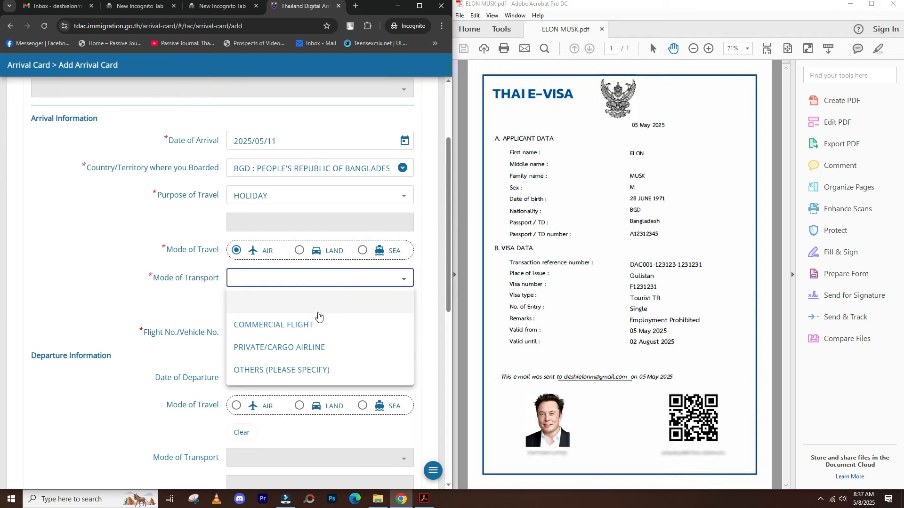
pyautogui.click(302, 324)
pyautogui.click(278, 339)
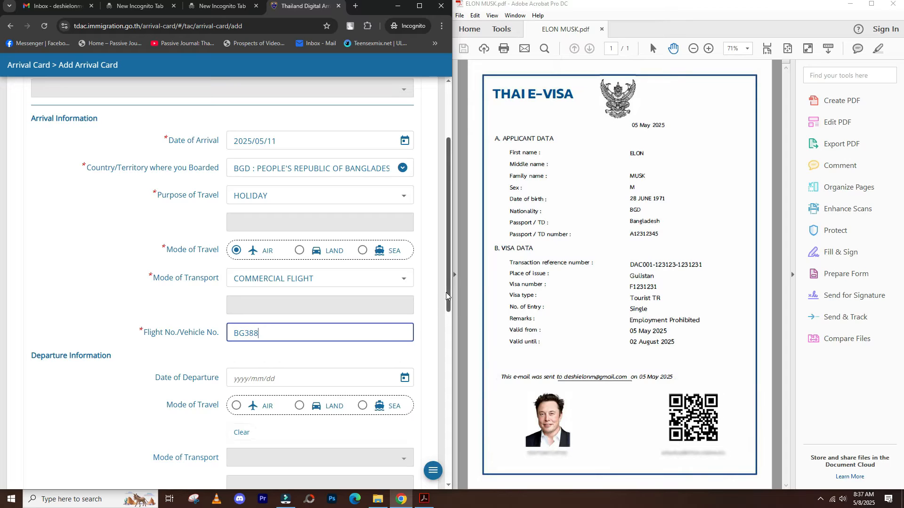
pyautogui.moveTo(447, 292); pyautogui.dragTo(447, 333)
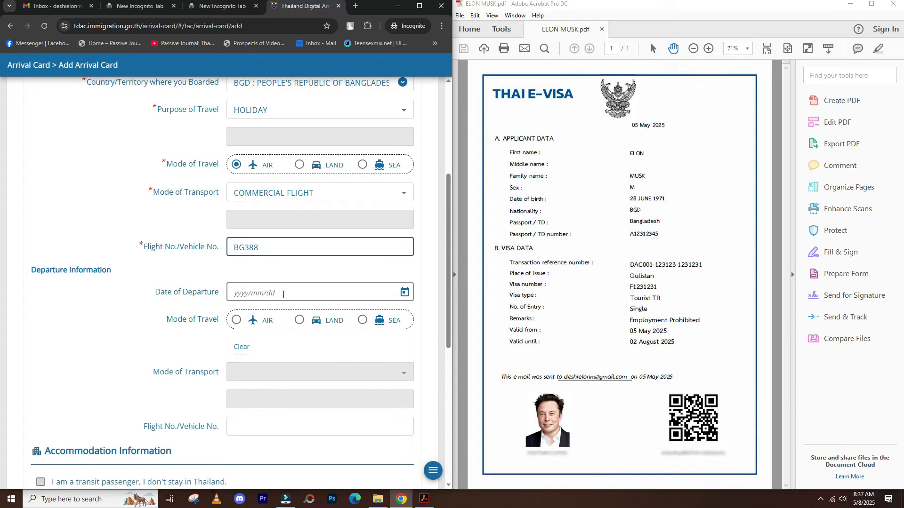
# - Set departure to 2025/05/18 by air on COMMERCIAL FLIGHT BG388
pyautogui.click(237, 321)
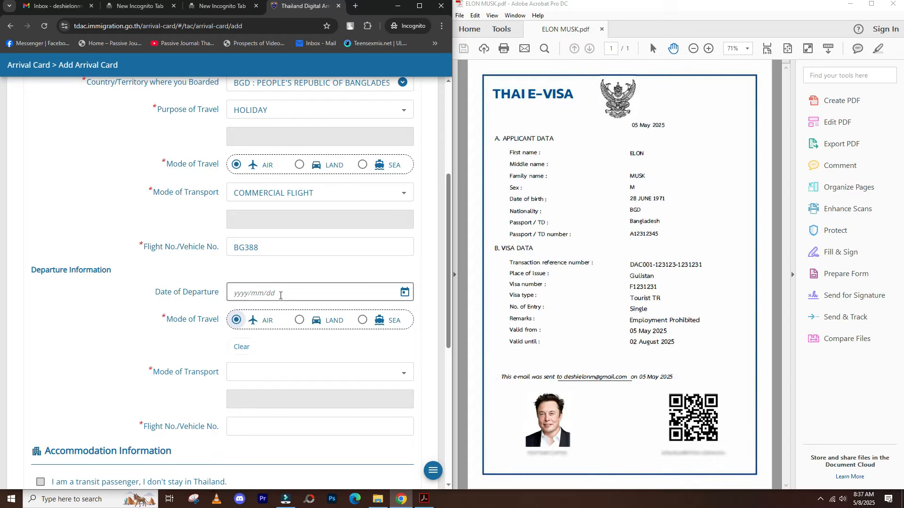
pyautogui.moveTo(449, 281)
pyautogui.mouseDown()
pyautogui.moveTo(449, 250)
pyautogui.moveTo(448, 272)
pyautogui.mouseUp()
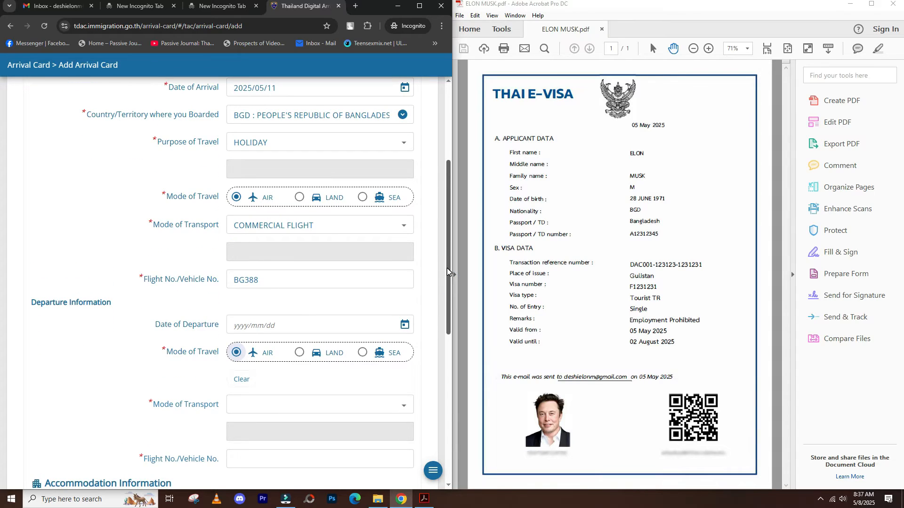
pyautogui.click(271, 325)
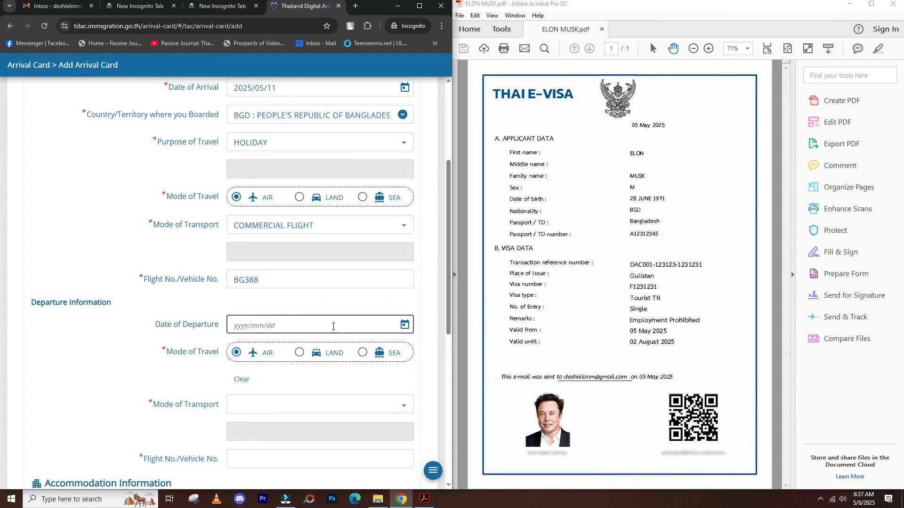
pyautogui.click(405, 325)
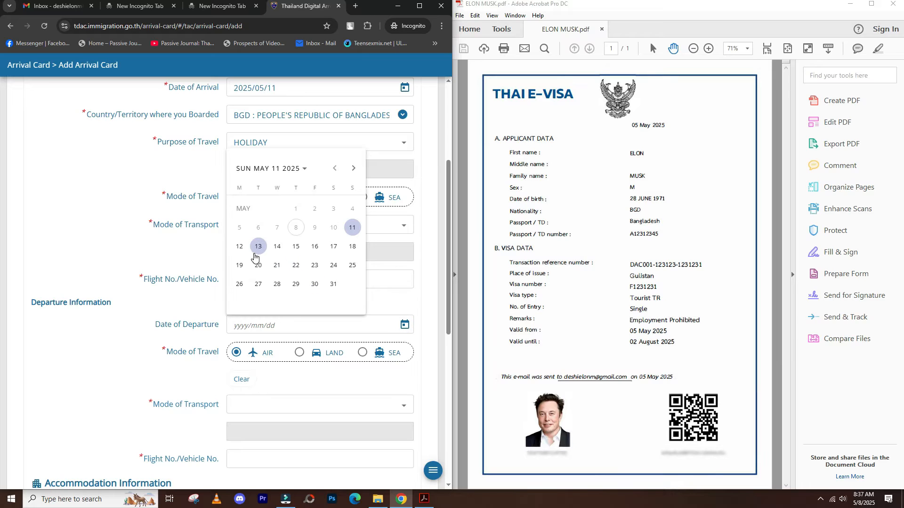
pyautogui.click(353, 246)
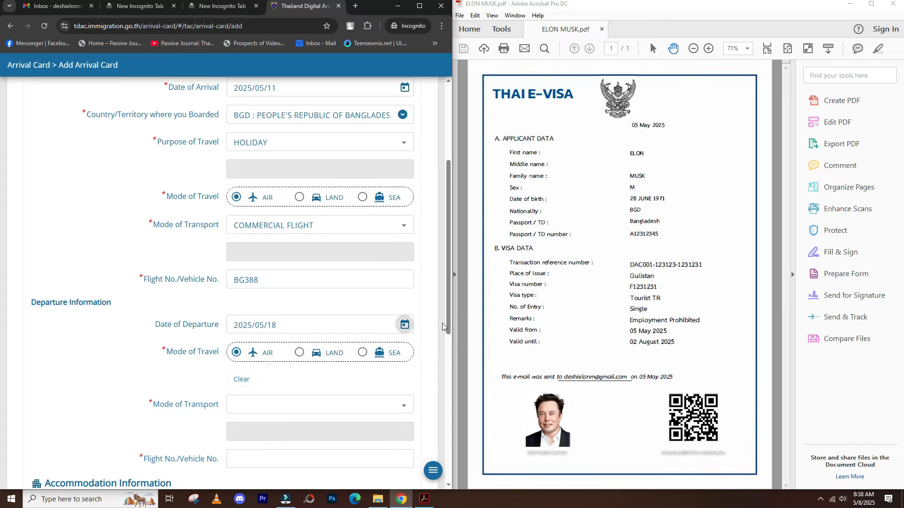
pyautogui.moveTo(450, 310); pyautogui.dragTo(389, 347)
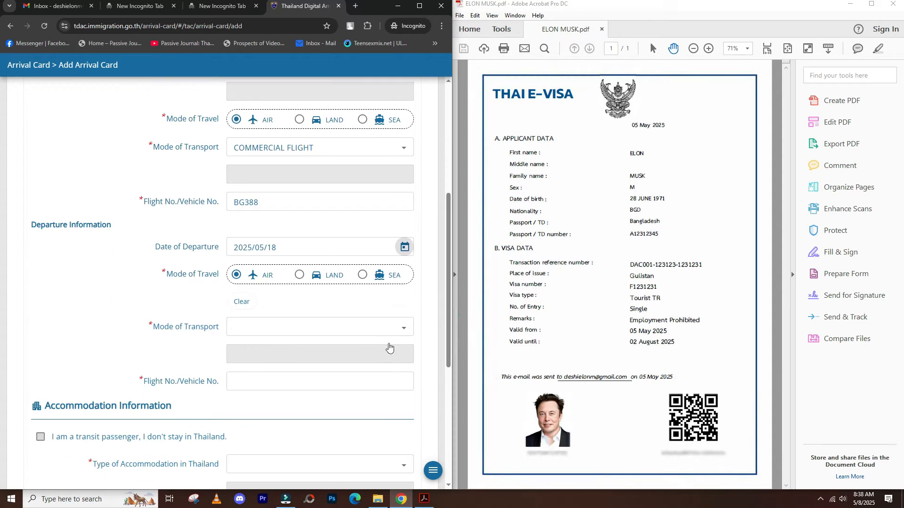
pyautogui.click(310, 332)
pyautogui.click(288, 373)
pyautogui.click(276, 383)
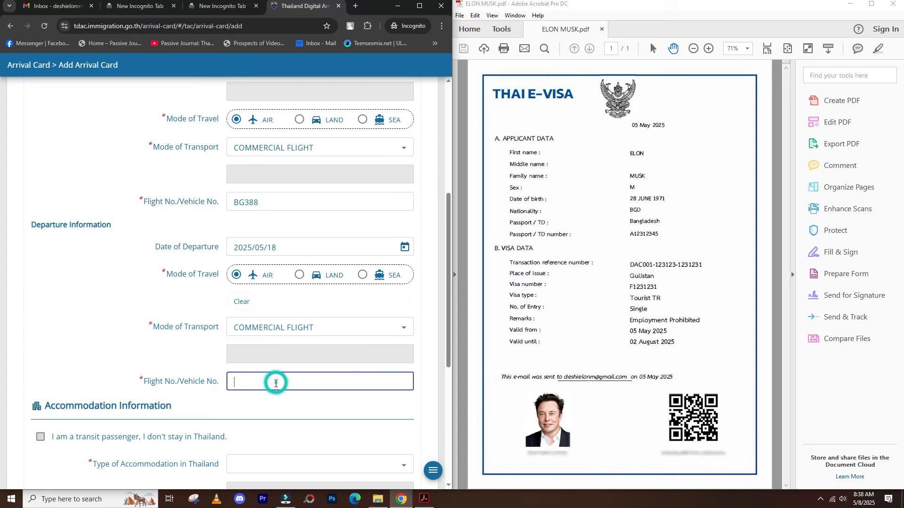
pyautogui.write('BG388')
# - Choose HOTEL as the accommodation type
pyautogui.moveTo(448, 326); pyautogui.dragTo(440, 413)
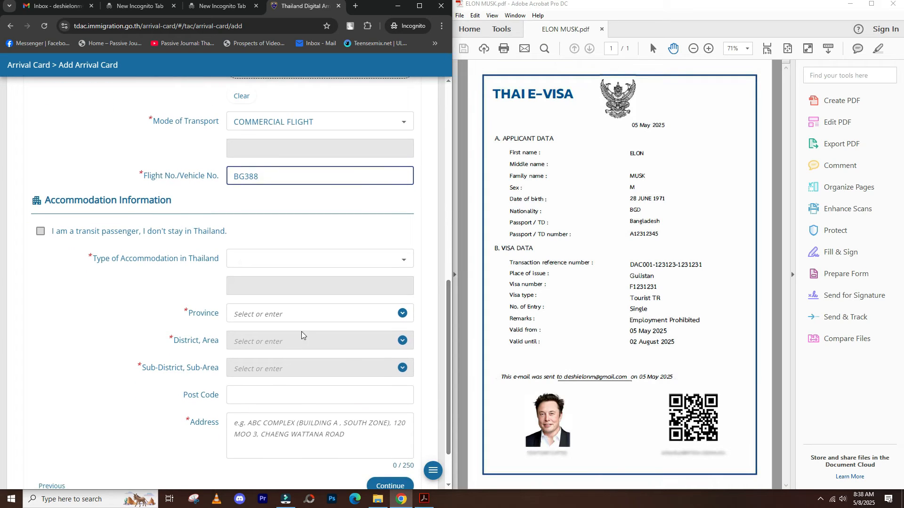
pyautogui.click(282, 263)
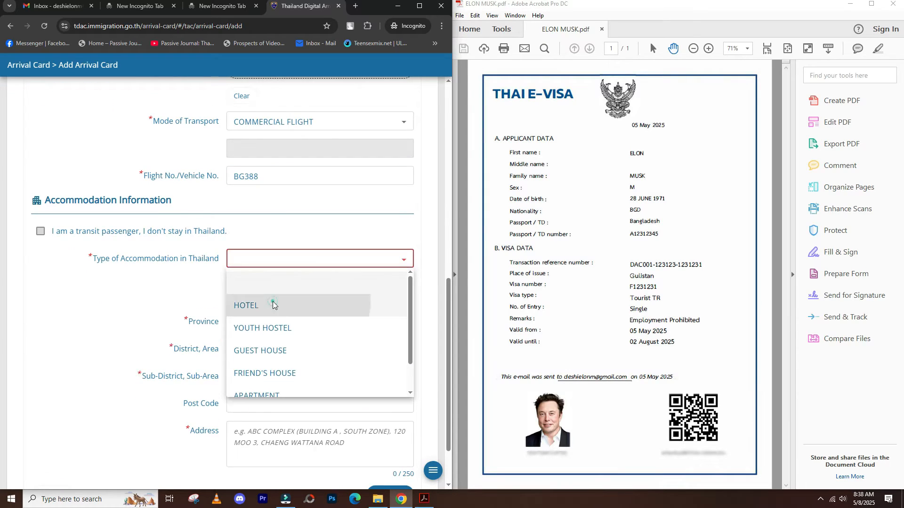
pyautogui.click(275, 305)
# - Set province to BANGKOK and paste the hotel address from the other tab
pyautogui.click(401, 314)
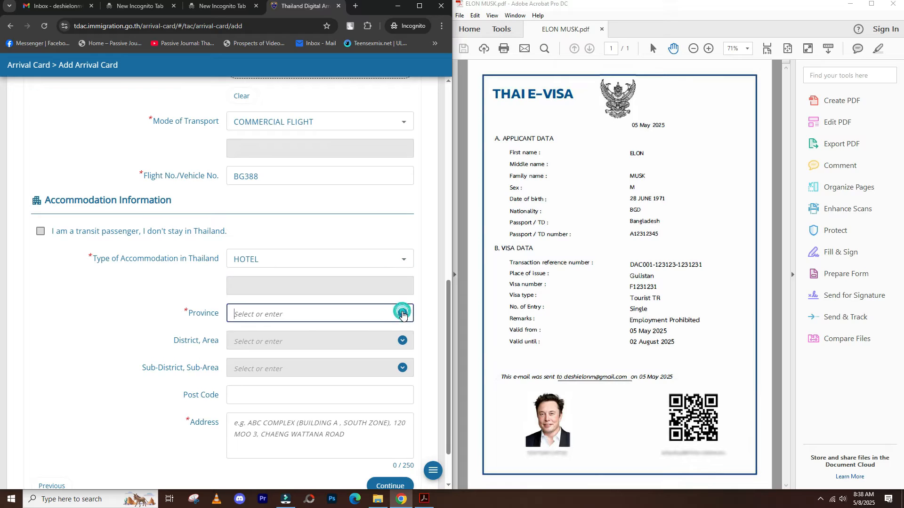
pyautogui.write('BAN')
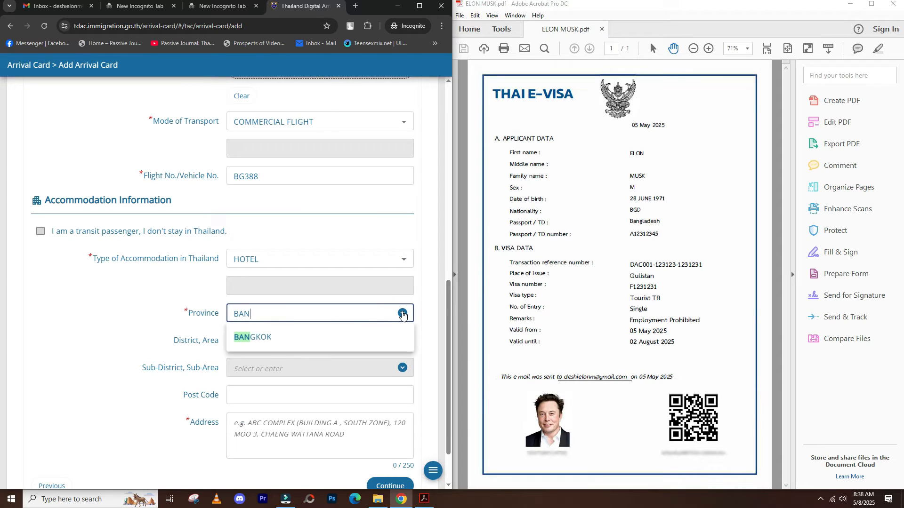
pyautogui.click(338, 338)
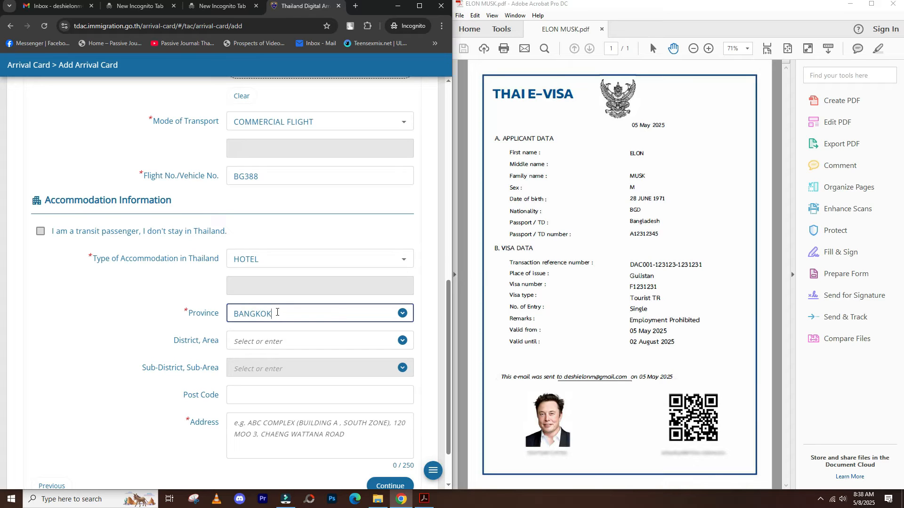
pyautogui.click(124, 8)
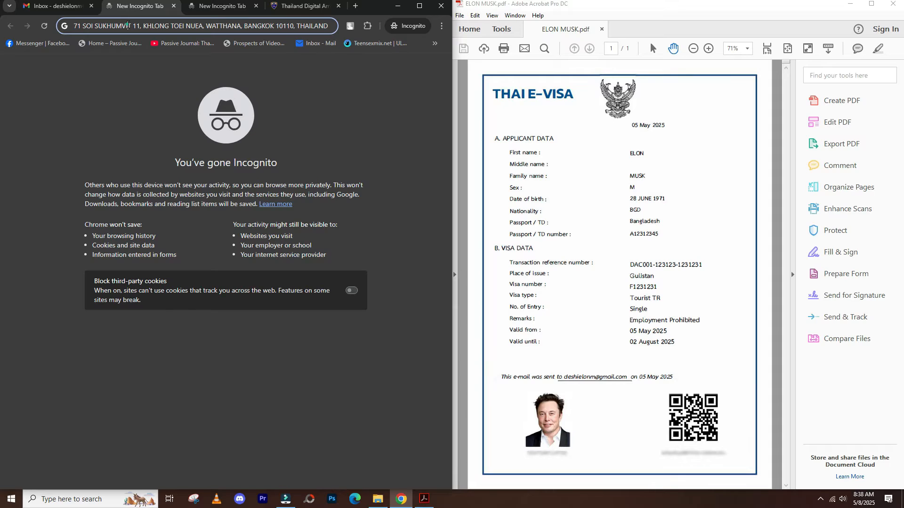
pyautogui.click(127, 26)
pyautogui.click(292, 7)
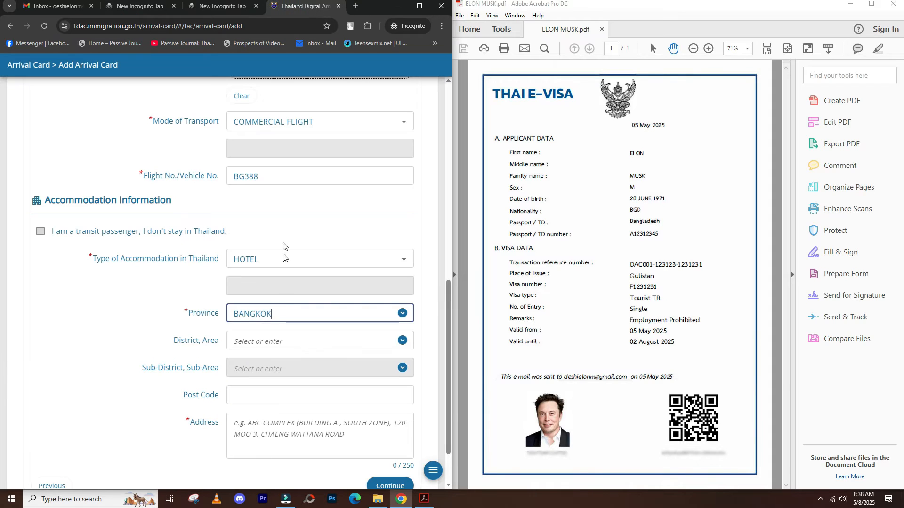
pyautogui.click(283, 424)
pyautogui.write('171 SOI SUKHUMVIT 11, KHLONG TOEI NUEA, WATTHANA, BANGKOK 10110, THAILAND')
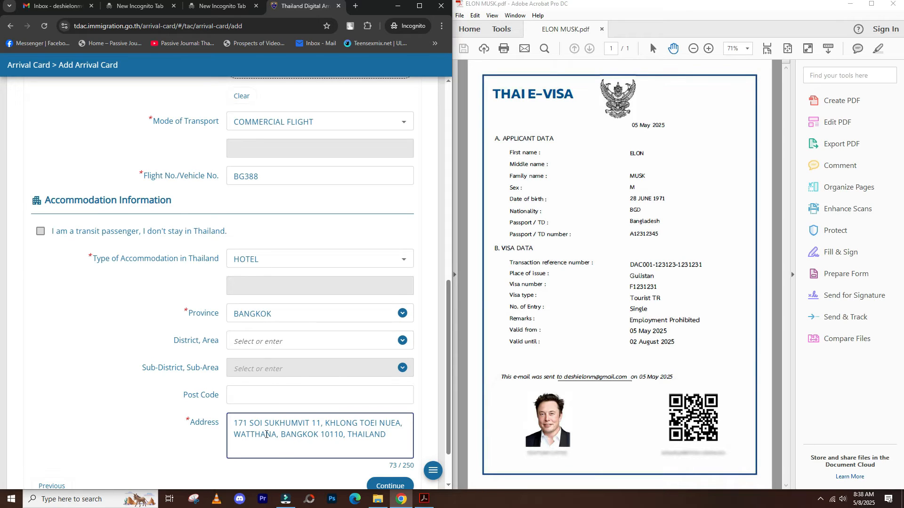
# - Copy the post code from the address into Post Code and continue to Health Declaration
pyautogui.scroll(-2, 344, 399)
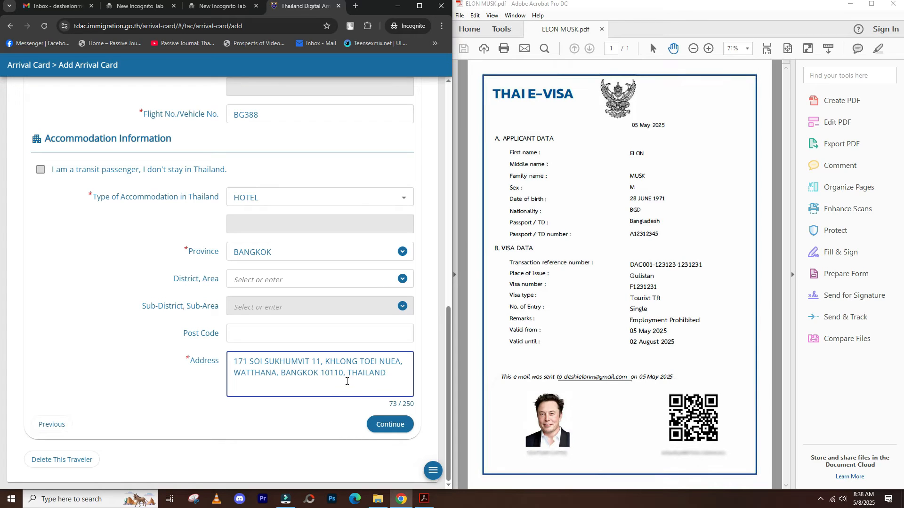
pyautogui.doubleClick(343, 372)
pyautogui.hotkey('ctrl', 'c')
pyautogui.click(264, 333)
pyautogui.hotkey('ctrl', 'v')
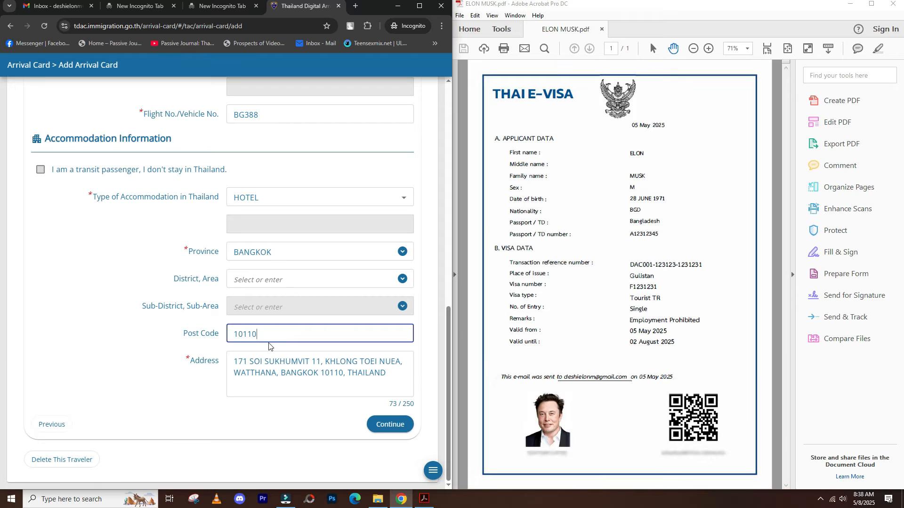
pyautogui.click(385, 426)
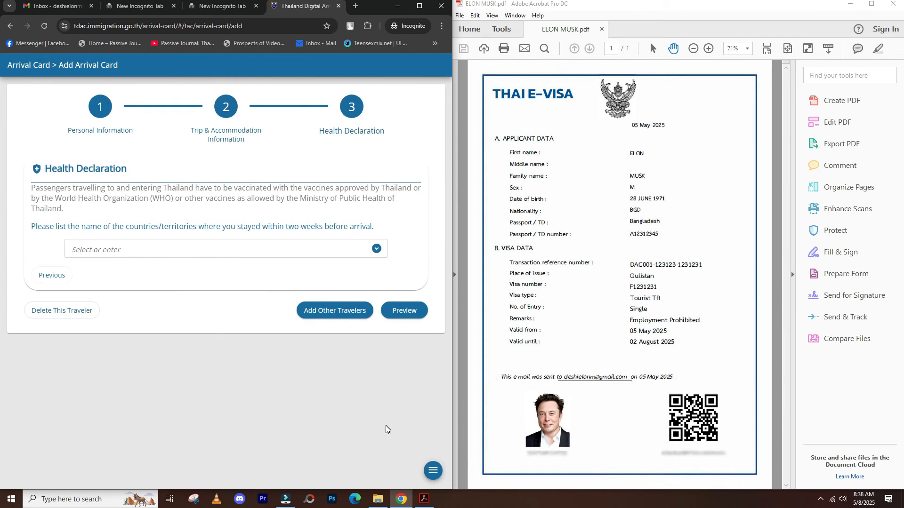
# - Add BGD : PEOPLE'S REPUBLIC OF BANGLADESH as the country stayed in and preview the card
pyautogui.click(312, 251)
pyautogui.write('BA')
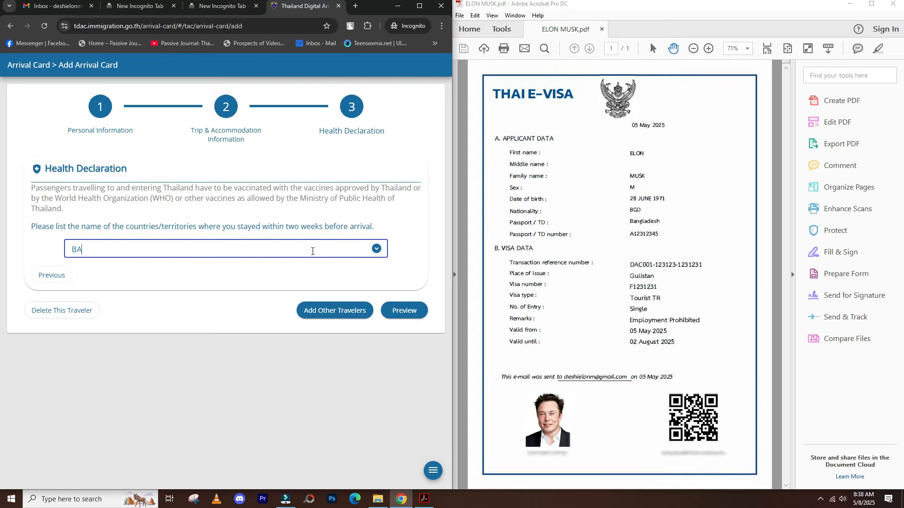
pyautogui.write('NG')
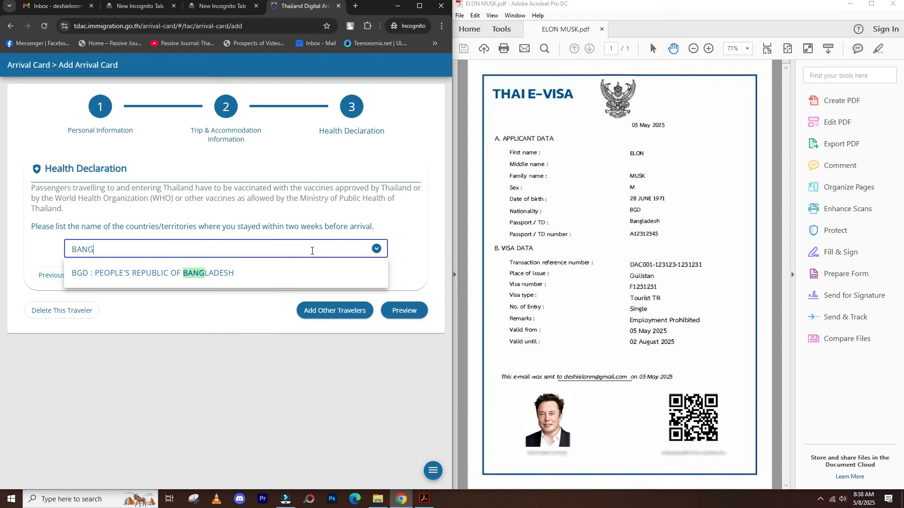
pyautogui.click(273, 276)
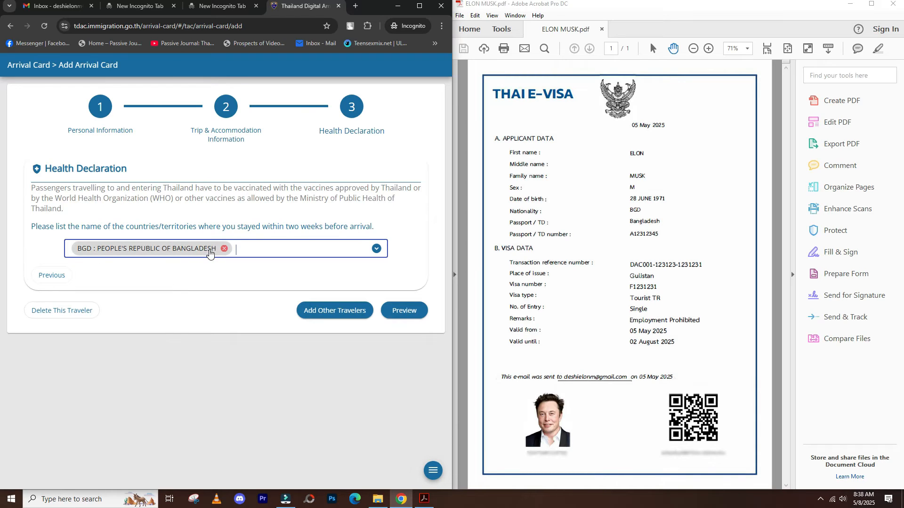
pyautogui.click(403, 311)
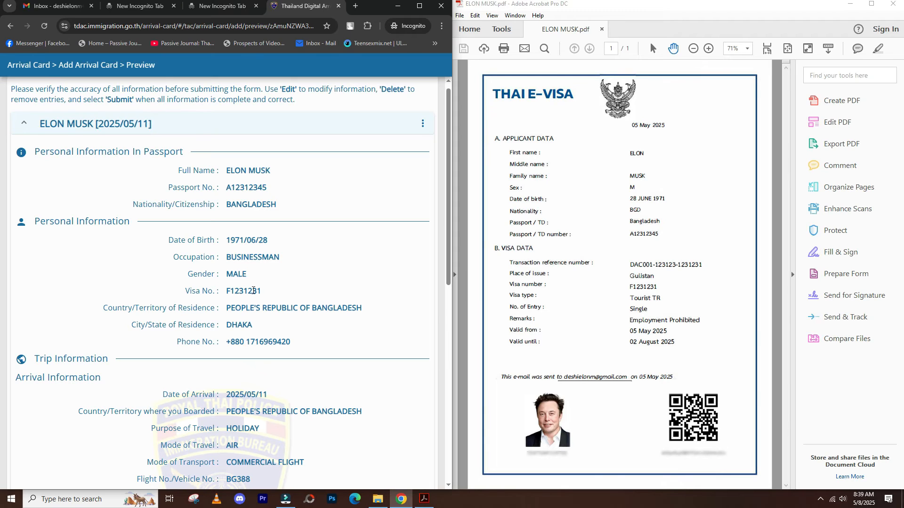
# - Accept the terms and conditions at the bottom of the Preview page
pyautogui.scroll(-5, 239, 342)
pyautogui.scroll(-3, 226, 145)
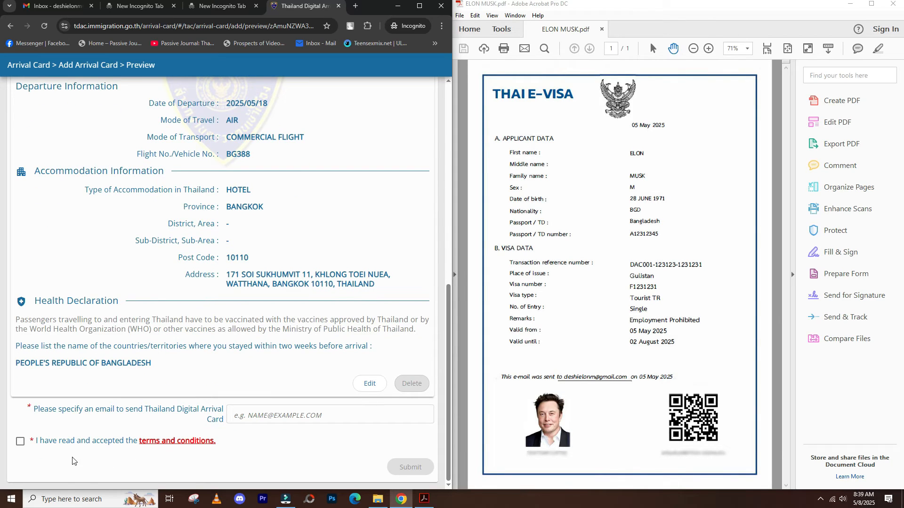
pyautogui.click(19, 444)
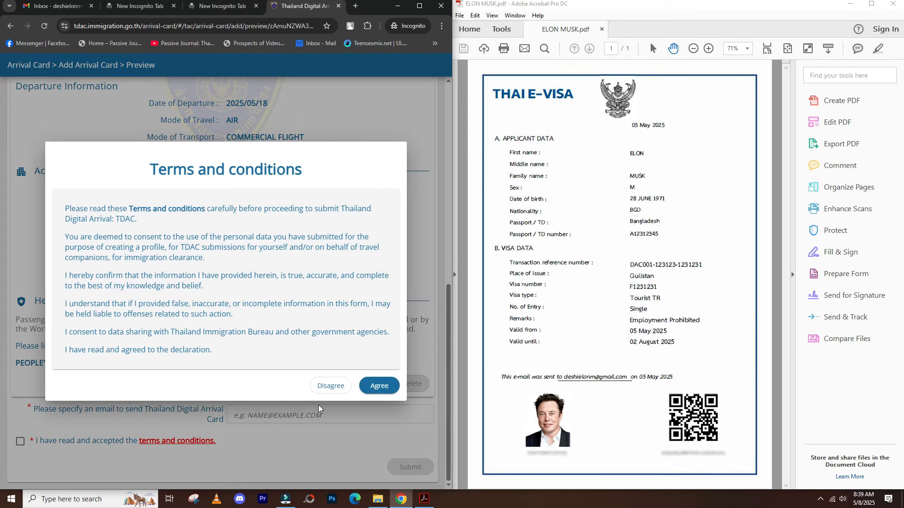
pyautogui.click(370, 389)
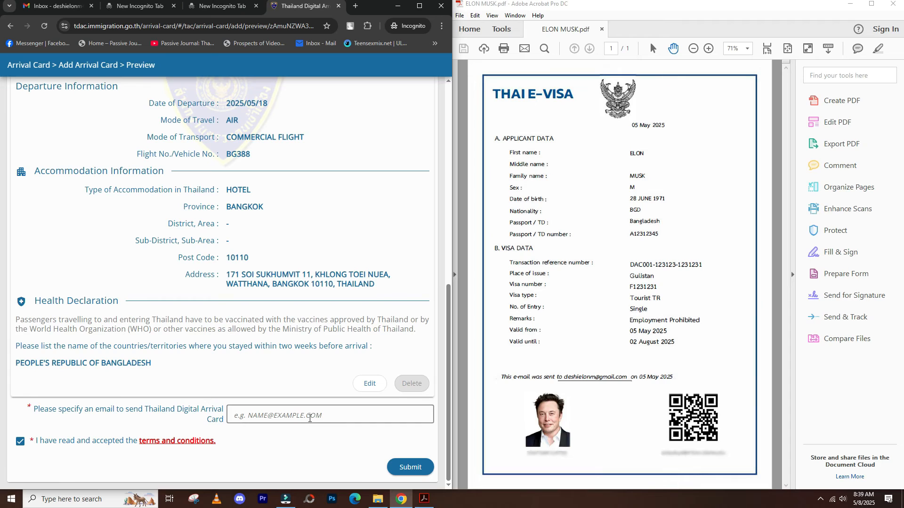
# - Enter the traveller's e-mail address for receiving the arrival card
pyautogui.click(307, 416)
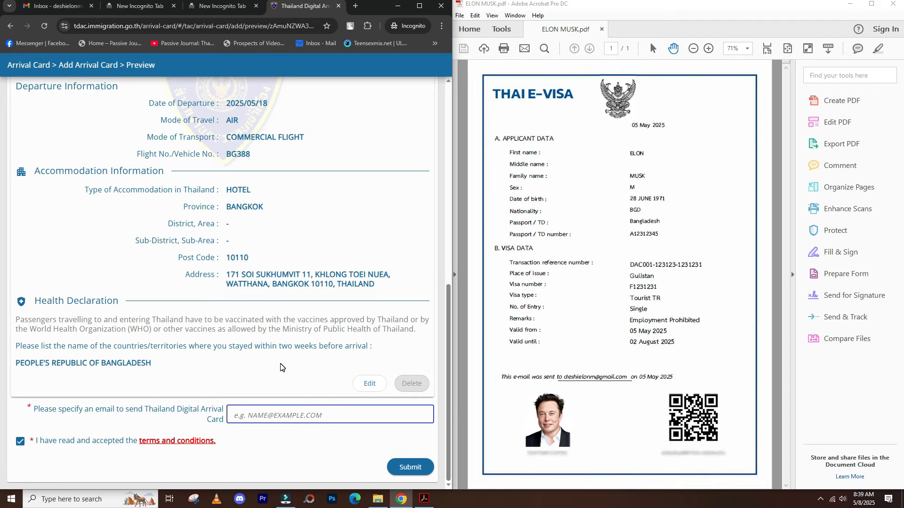
pyautogui.write('DESH')
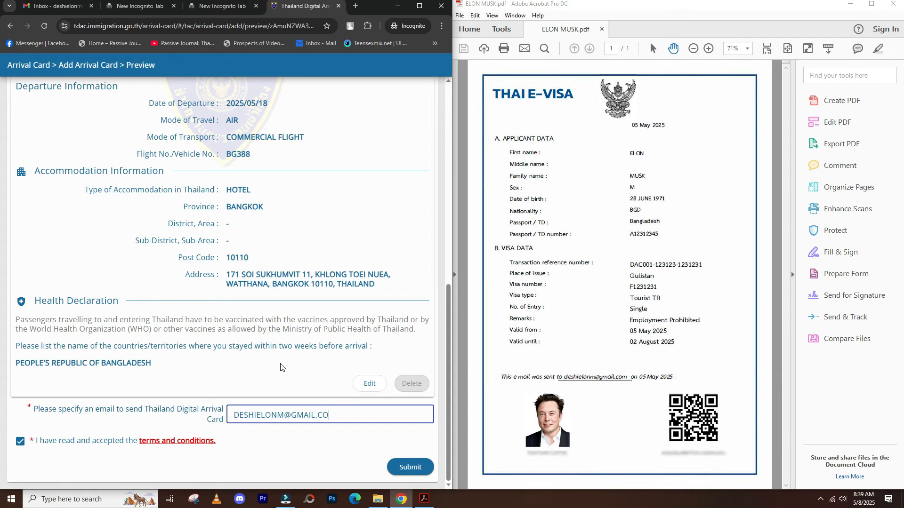
pyautogui.click(621, 381)
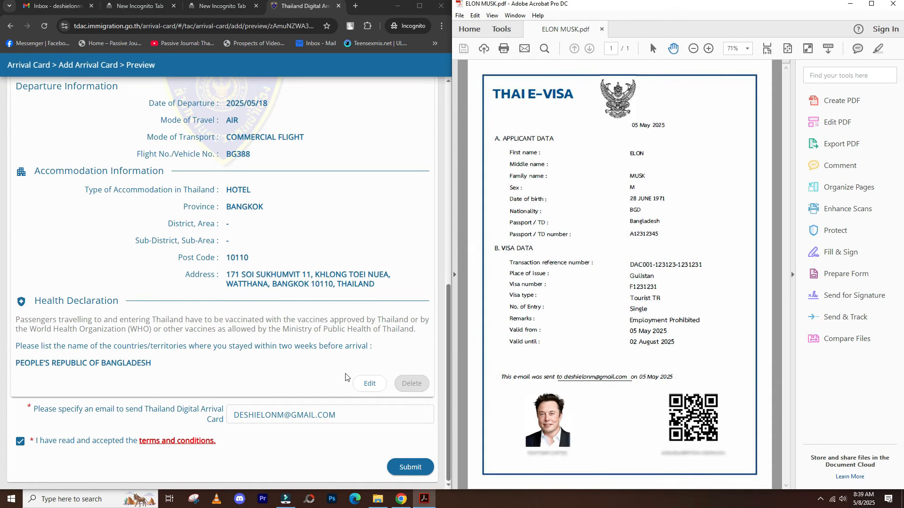
pyautogui.click(382, 462)
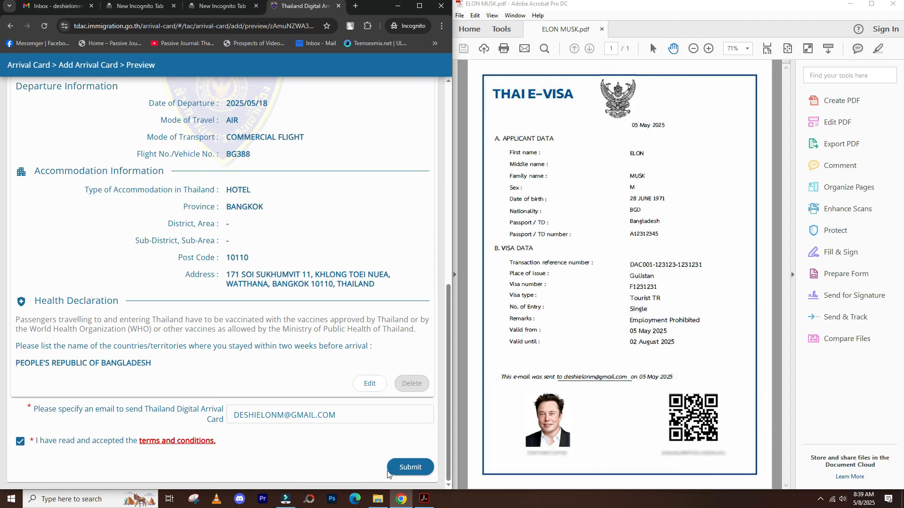
# - Submit the card, confirm the e-mail, and open the confirmation document in a new tab
pyautogui.click(400, 468)
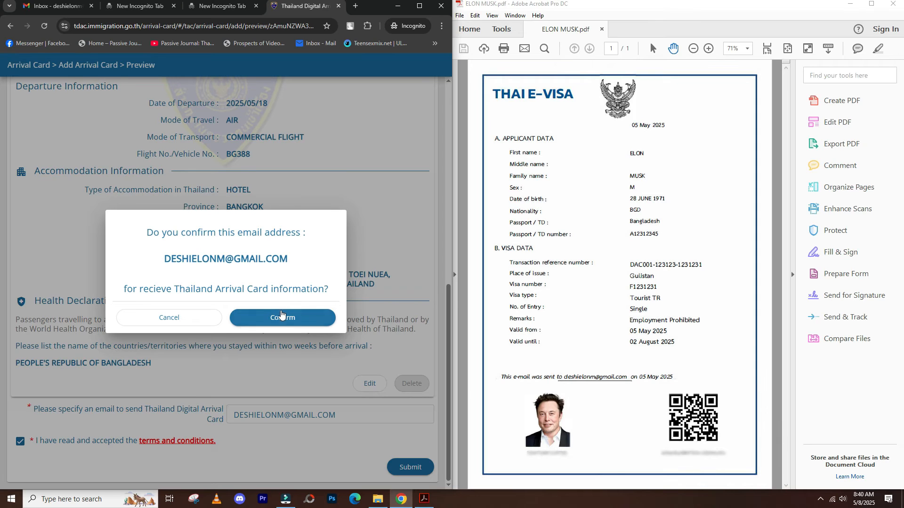
pyautogui.click(282, 318)
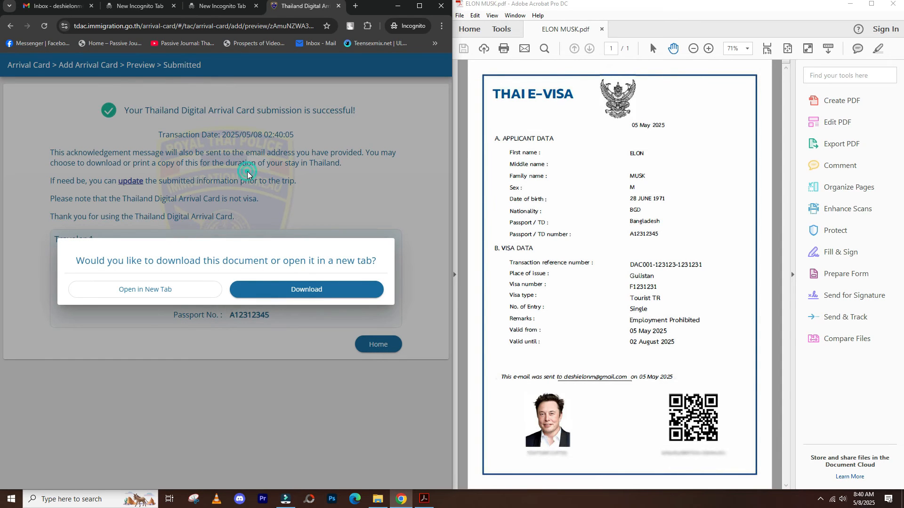
pyautogui.click(159, 289)
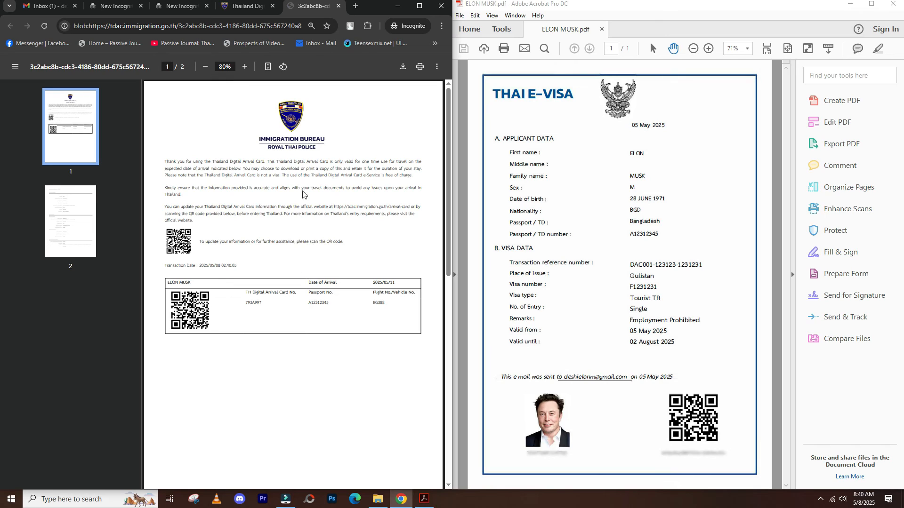
# - Review both pages of the confirmation PDF, download it, and switch to Gmail
pyautogui.click(84, 222)
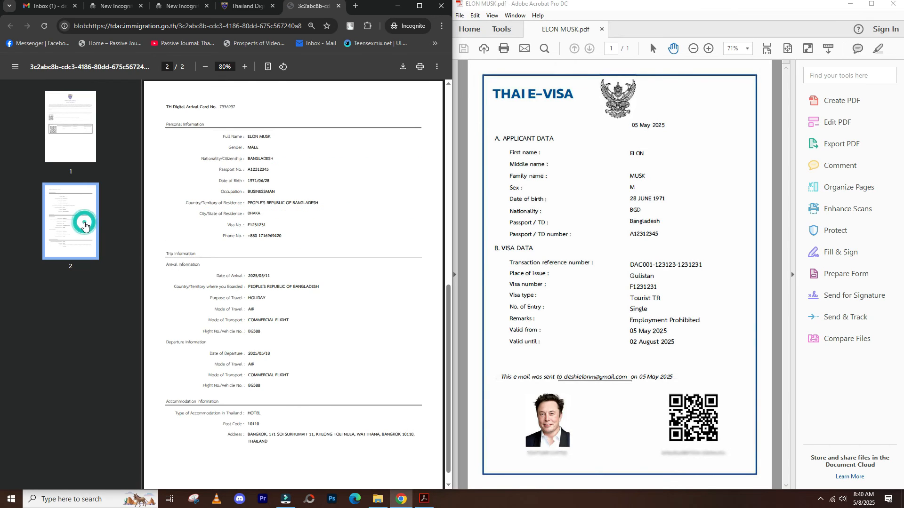
pyautogui.click(75, 138)
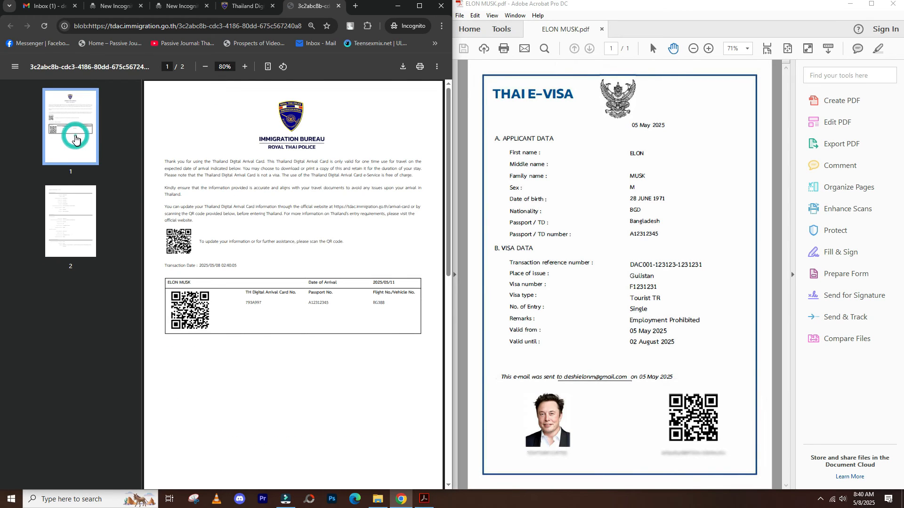
pyautogui.click(68, 222)
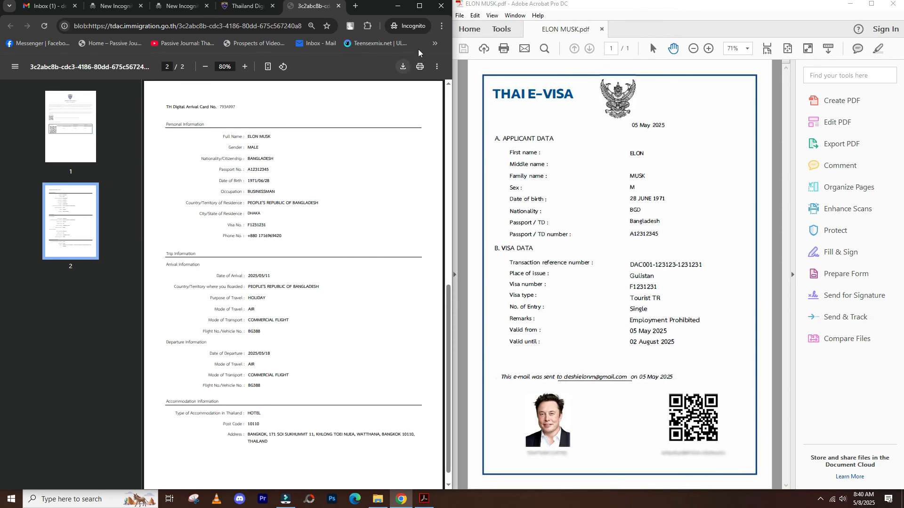
pyautogui.click(403, 67)
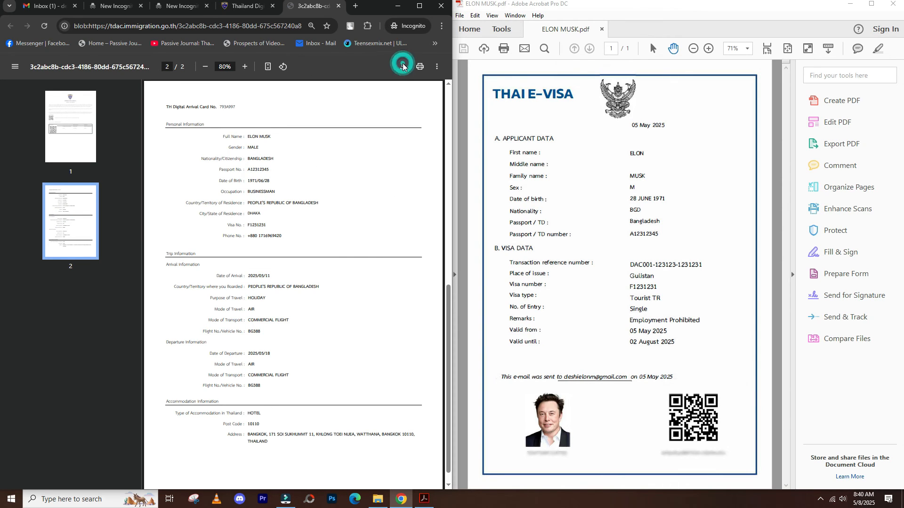
pyautogui.hotkey('ctrl', '1')
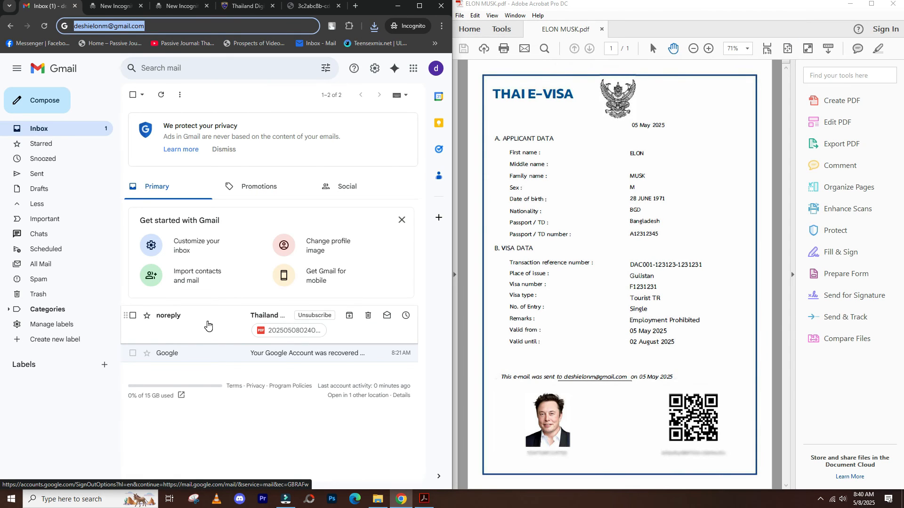
# - Open the noreply submission e-mail, download its PDF 20250508024005666.pdf and view page 2
pyautogui.click(207, 324)
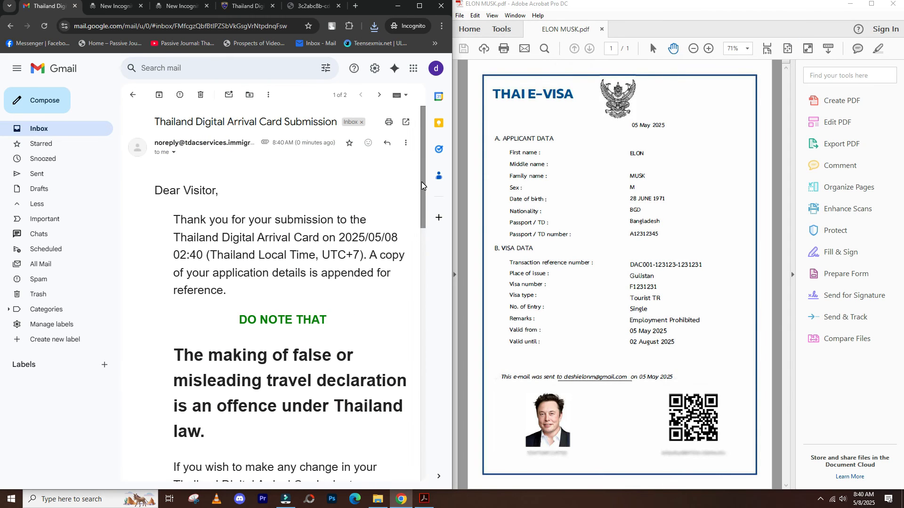
pyautogui.moveTo(421, 182); pyautogui.dragTo(421, 200)
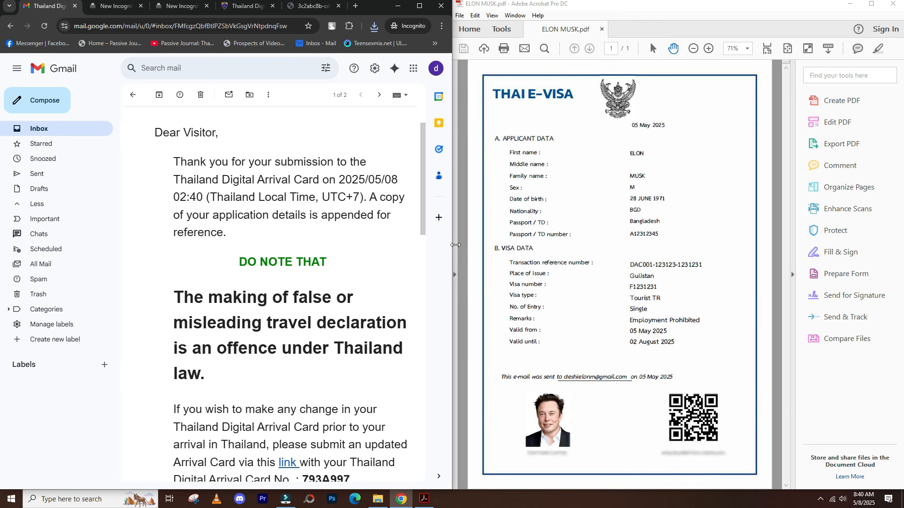
pyautogui.moveTo(422, 208); pyautogui.dragTo(419, 267)
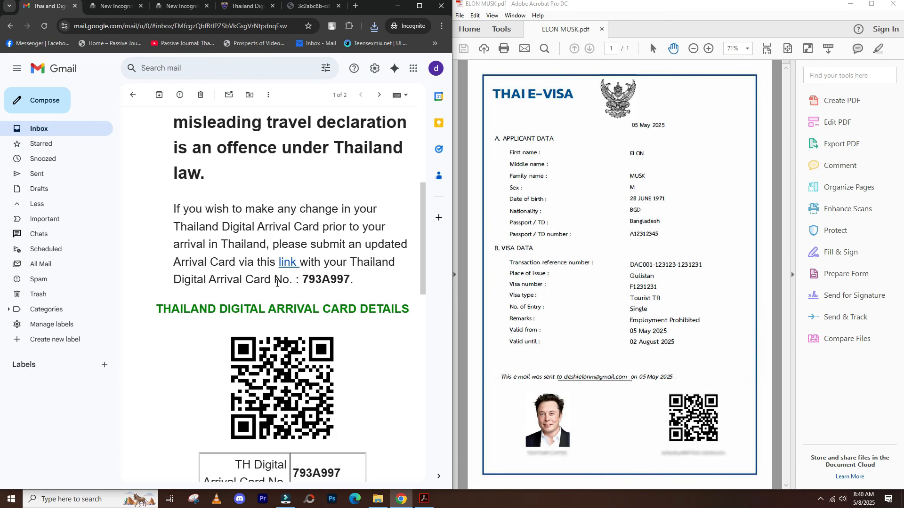
pyautogui.moveTo(425, 258); pyautogui.dragTo(415, 443)
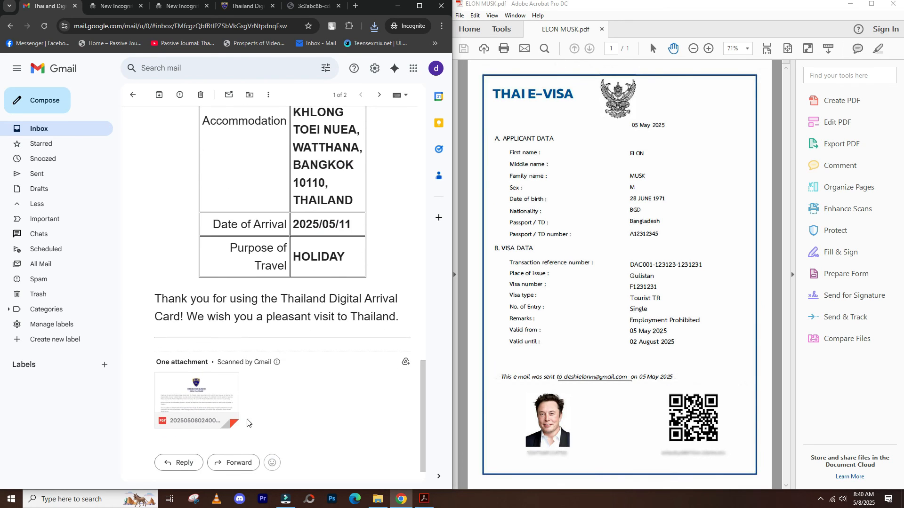
pyautogui.moveTo(187, 414)
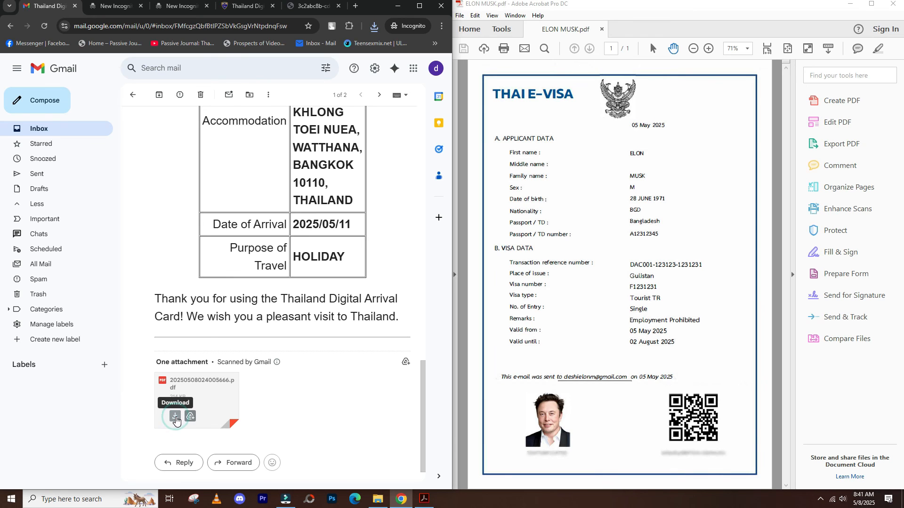
pyautogui.click(175, 417)
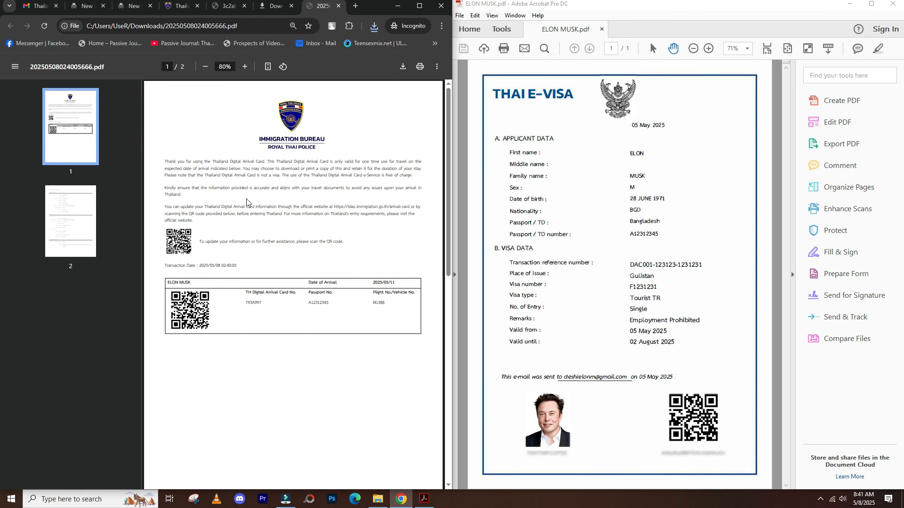
pyautogui.click(77, 228)
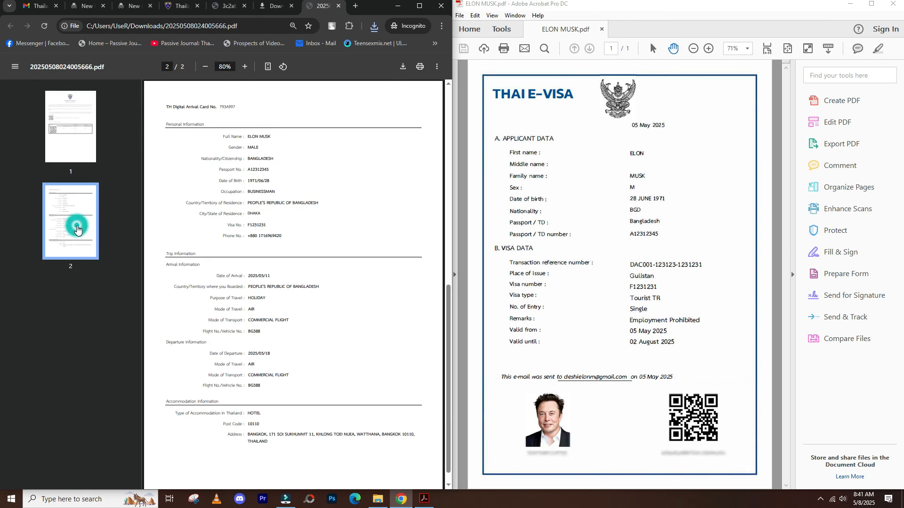